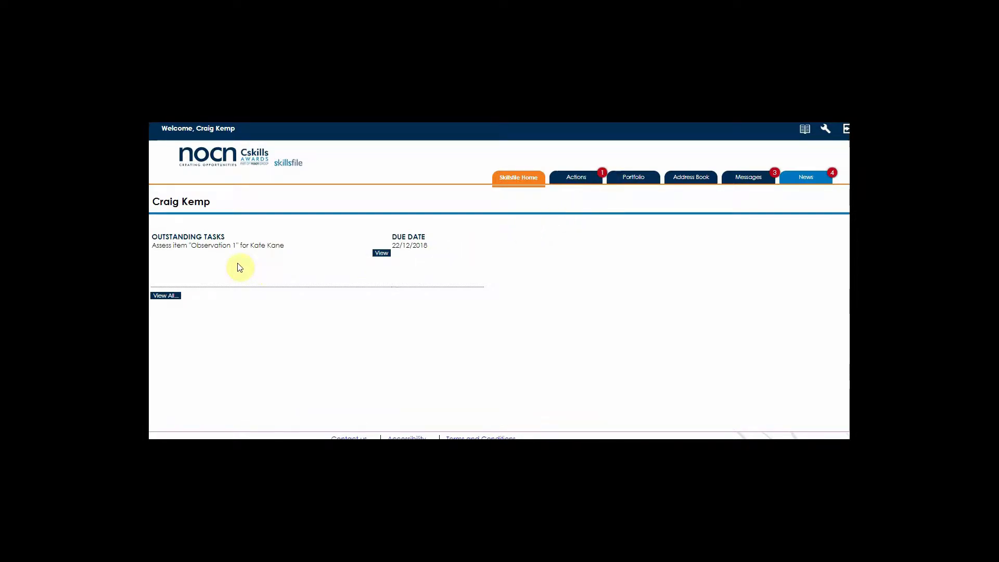
Open the outstanding "Observation 1" assessment task and download its sound evidence
click(383, 254)
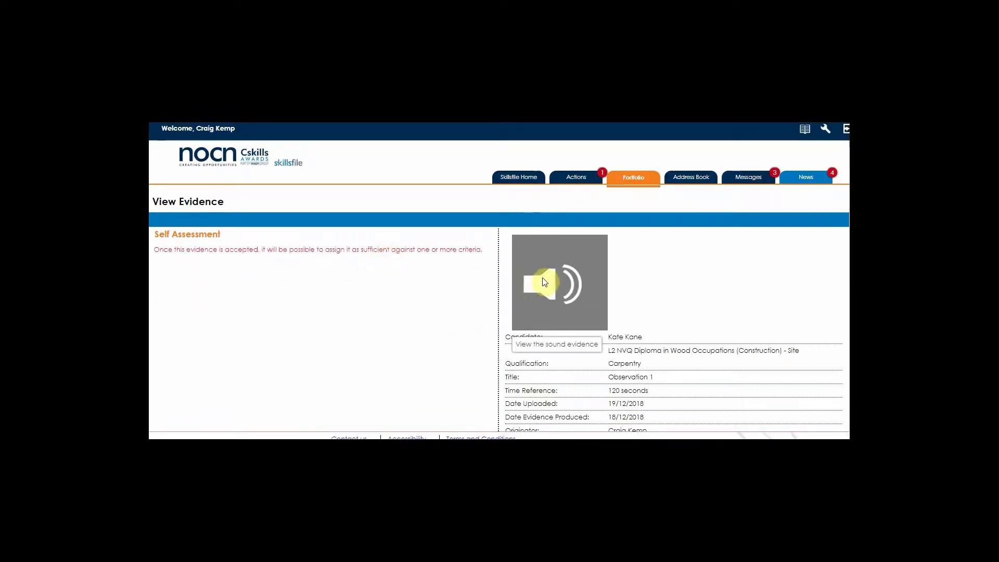
scroll(542, 279, down, 3)
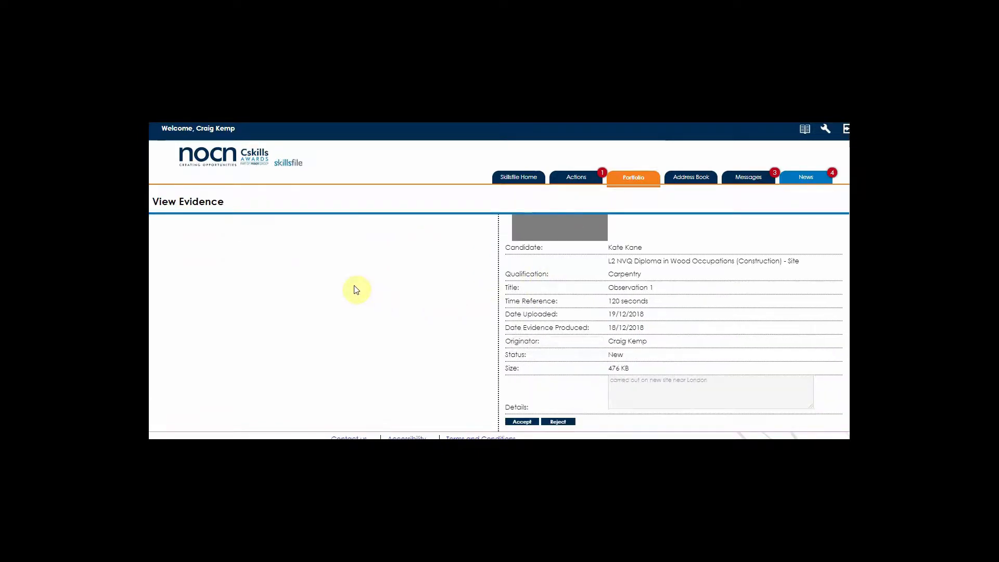
scroll(356, 287, up, 3)
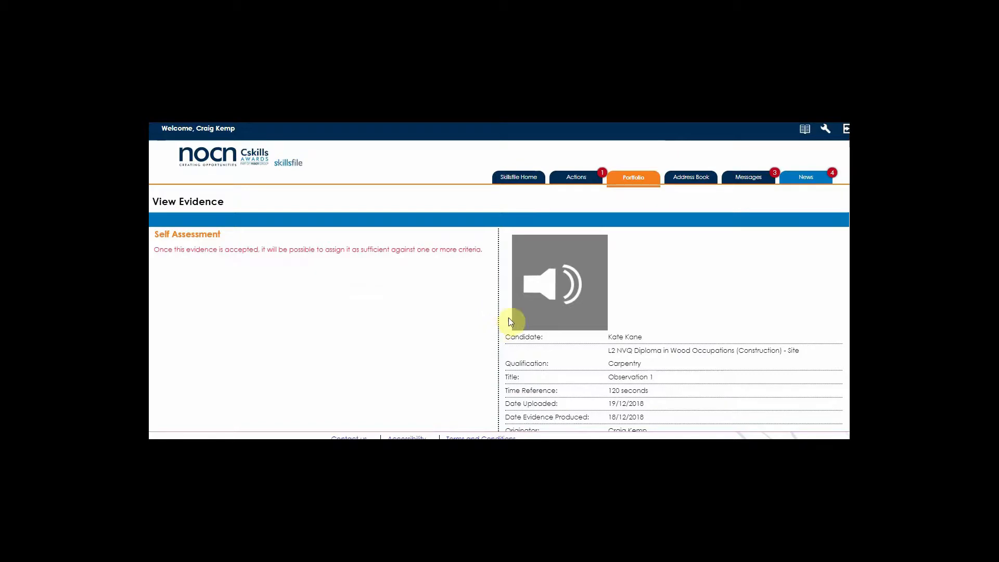
click(547, 289)
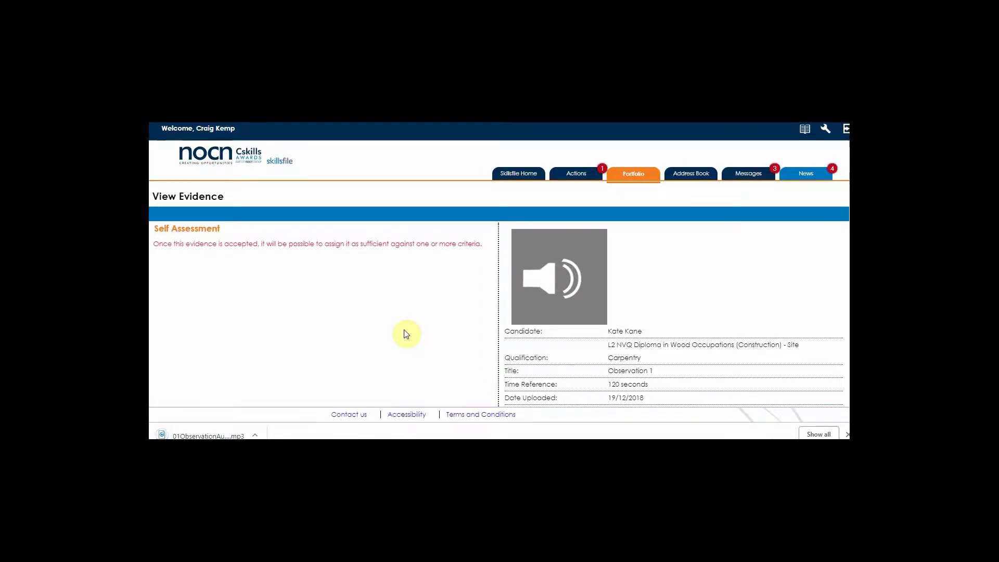
Accept the Observation 1 evidence and select unit QCF09Av2 for area assignment
scroll(474, 336, down, 3)
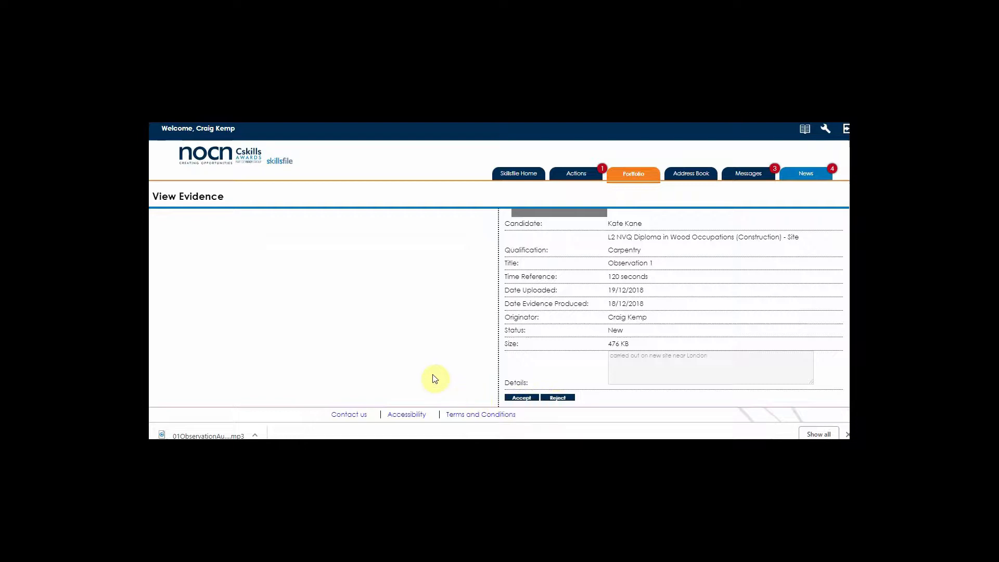
click(521, 401)
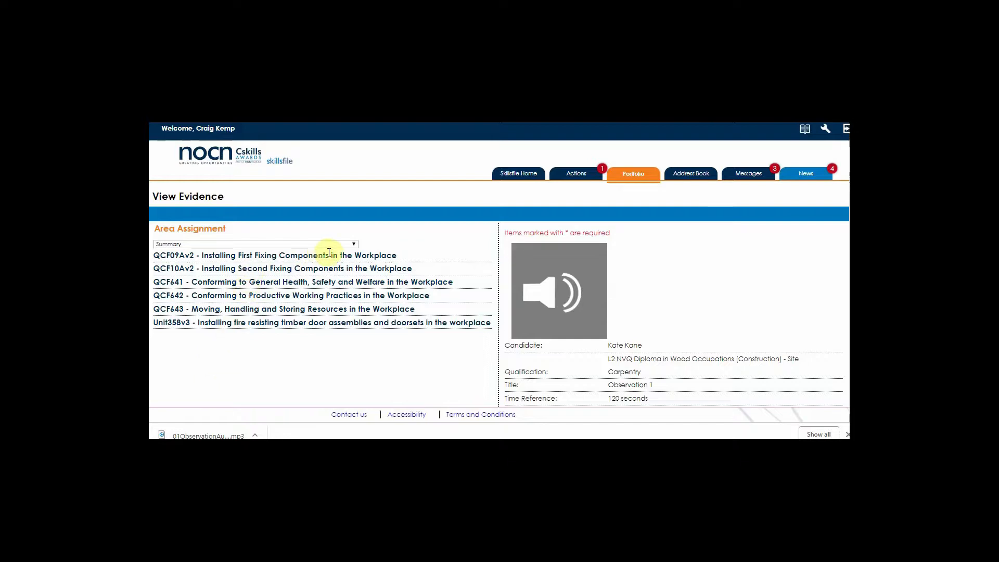
click(355, 243)
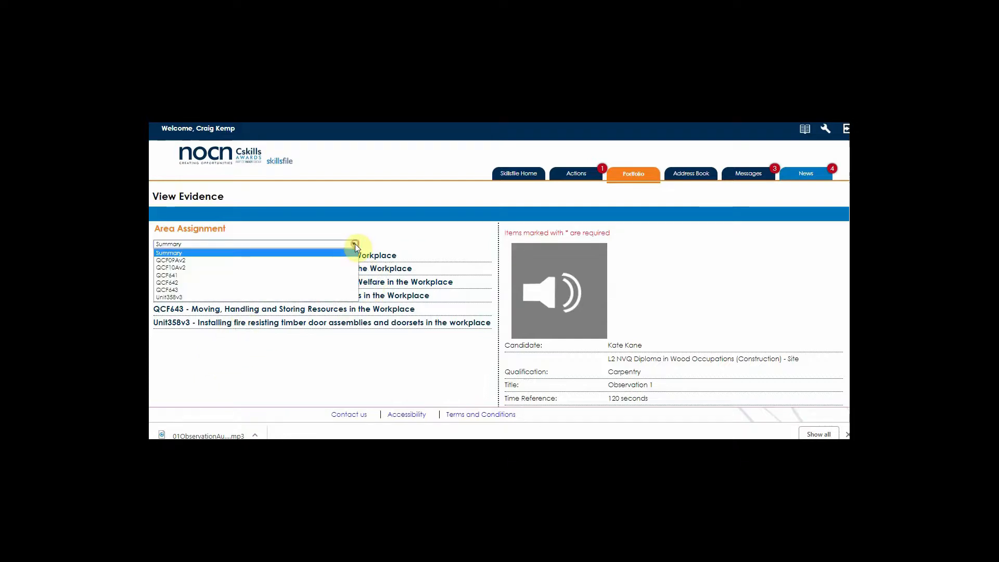
click(323, 266)
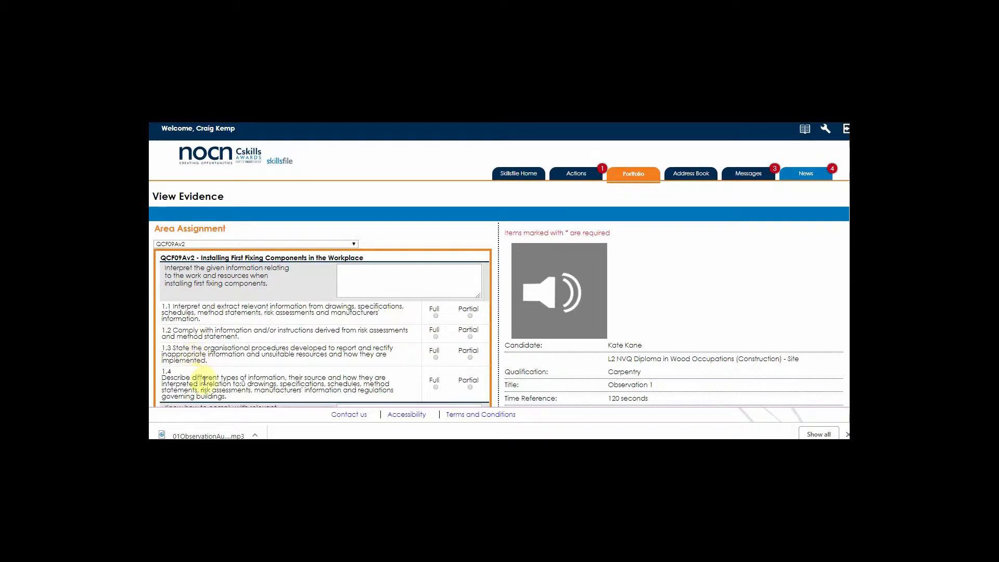
Rate criteria 1.1, 1.2 and 1.3 of unit QCF09Av2 as Full and criterion 1.4 as Partial
scroll(234, 376, down, 2)
scroll(234, 376, down, 3)
scroll(226, 374, up, 4)
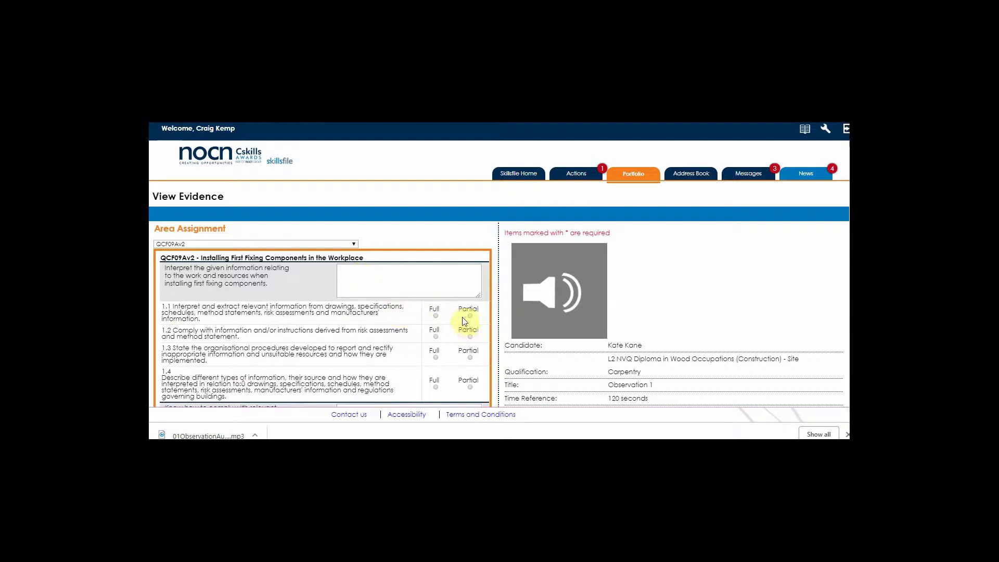
click(435, 315)
click(435, 336)
click(437, 356)
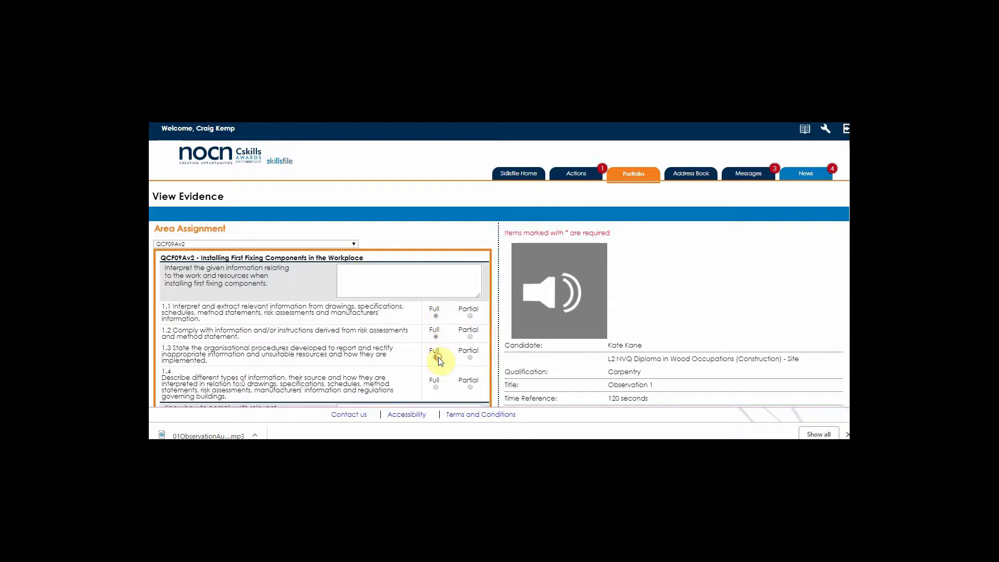
click(470, 387)
Copy "drawings" from criterion 1.4 and enter the first outcome's comment "1.4 drawings needs to be covered"
scroll(307, 384, down, 1)
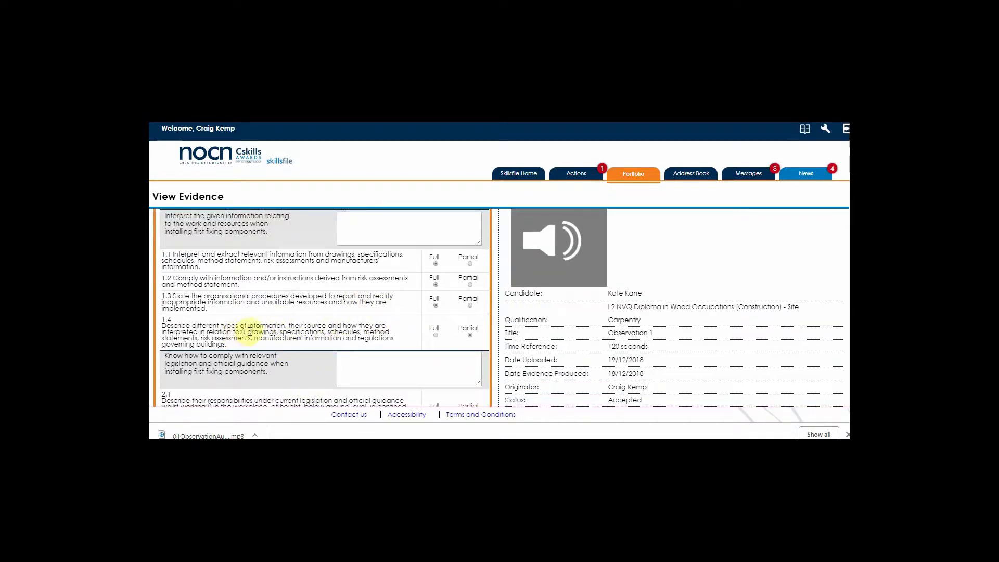
drag(250, 331, 271, 332)
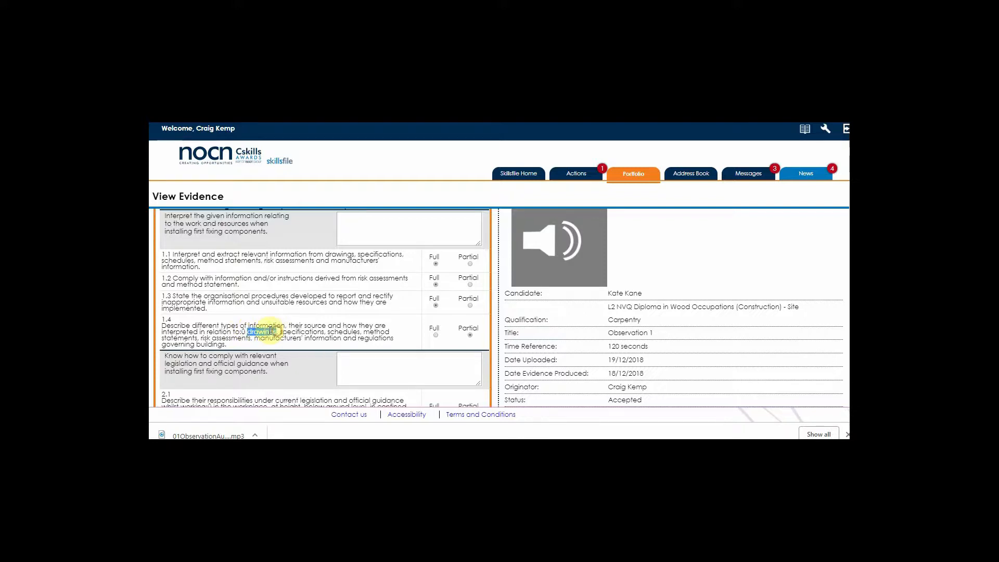
right_click(266, 332)
click(286, 337)
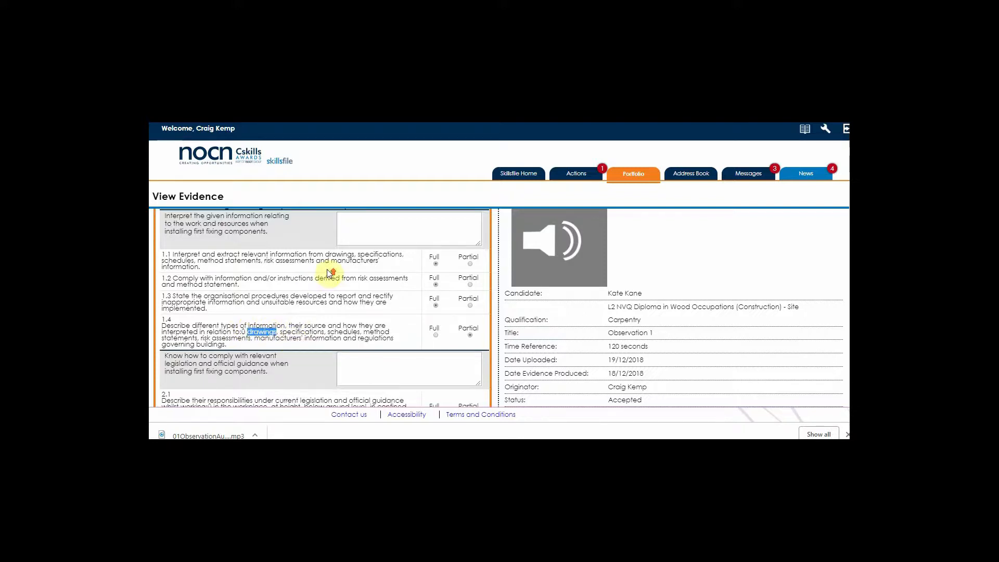
scroll(339, 277, up, 1)
click(350, 275)
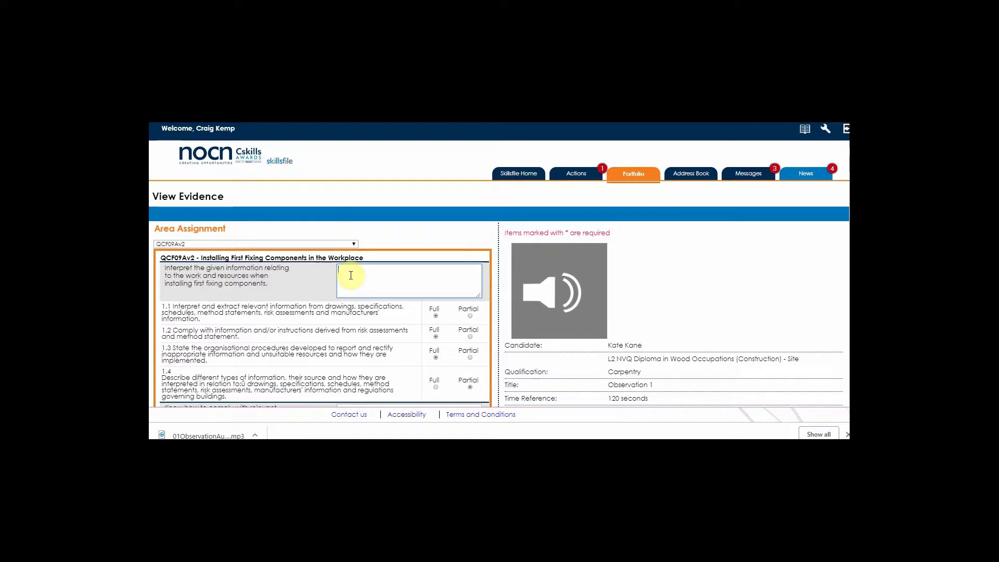
text(1.4)
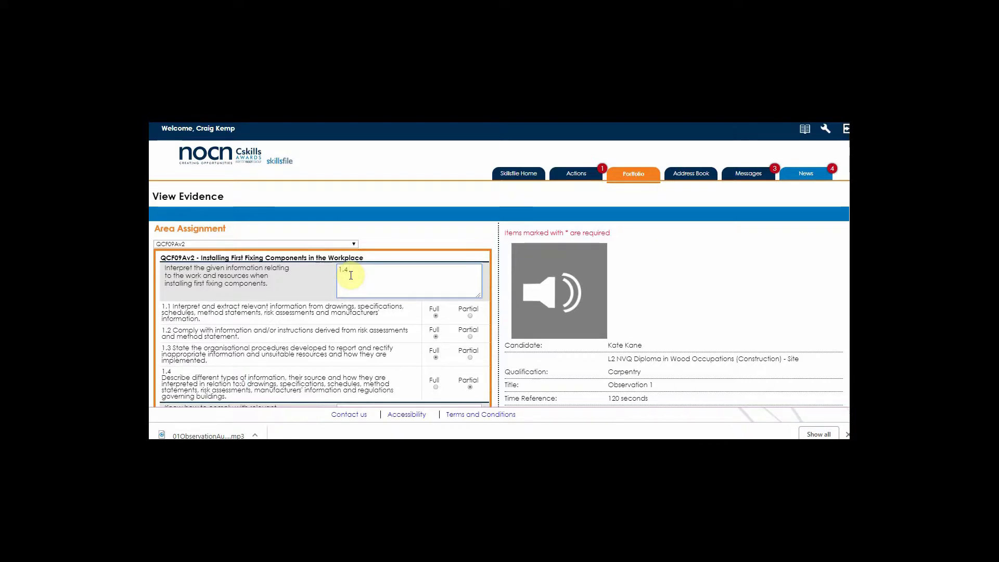
key(ctrl+v)
text(needs)
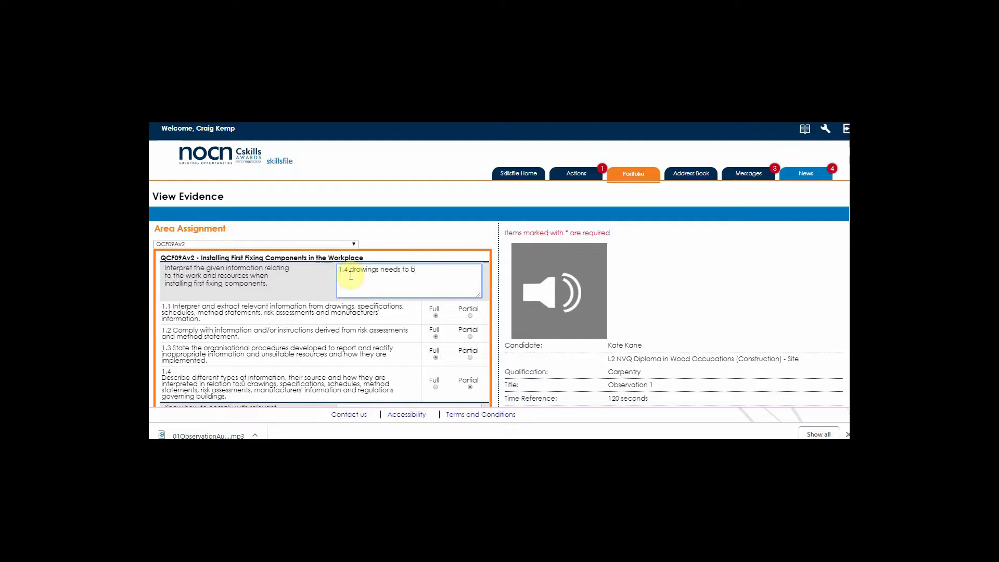
text( to be covered)
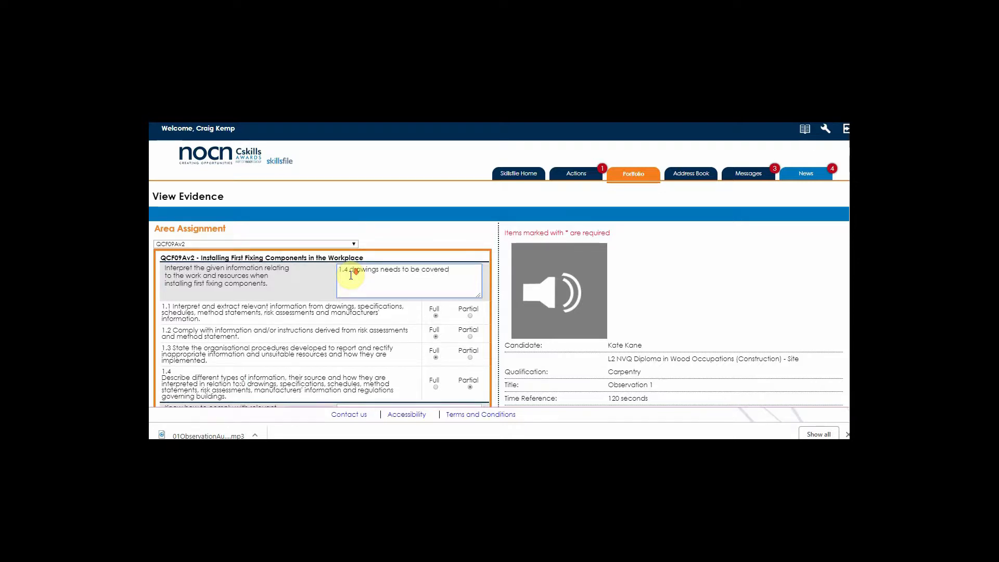
Copy the words "mechanical lifting" from the text of criterion 2.1
scroll(351, 274, down, 3)
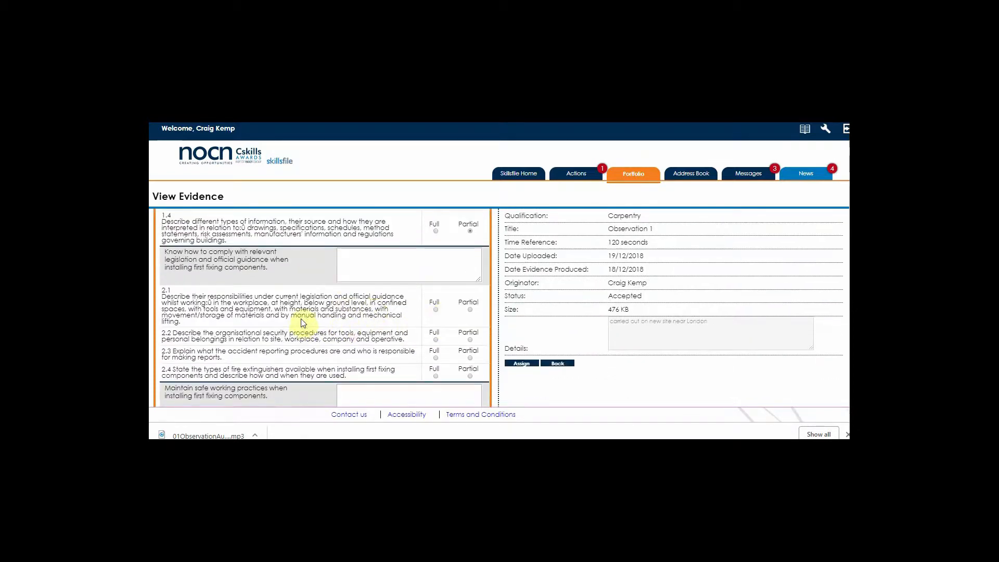
drag(291, 315, 294, 323)
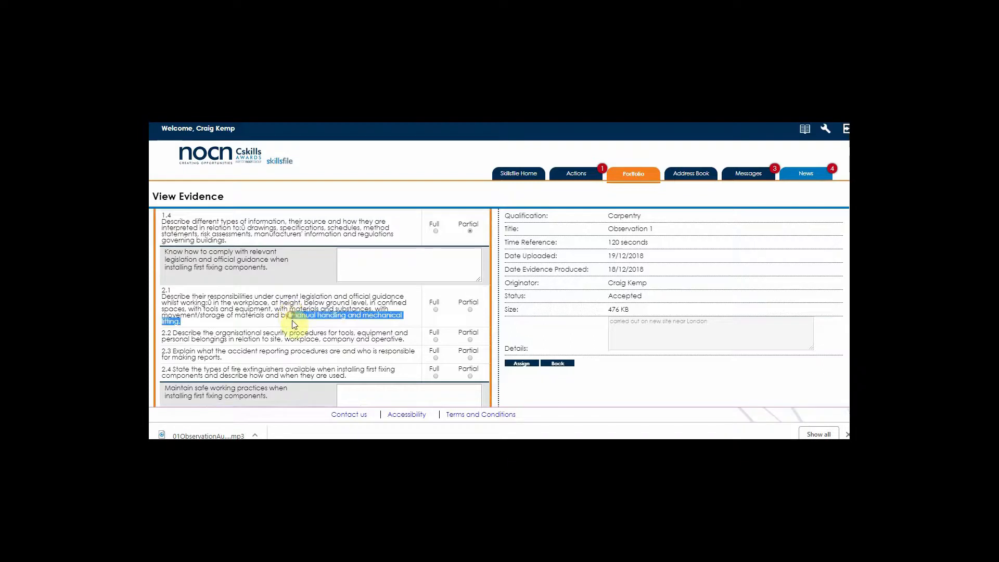
click(366, 317)
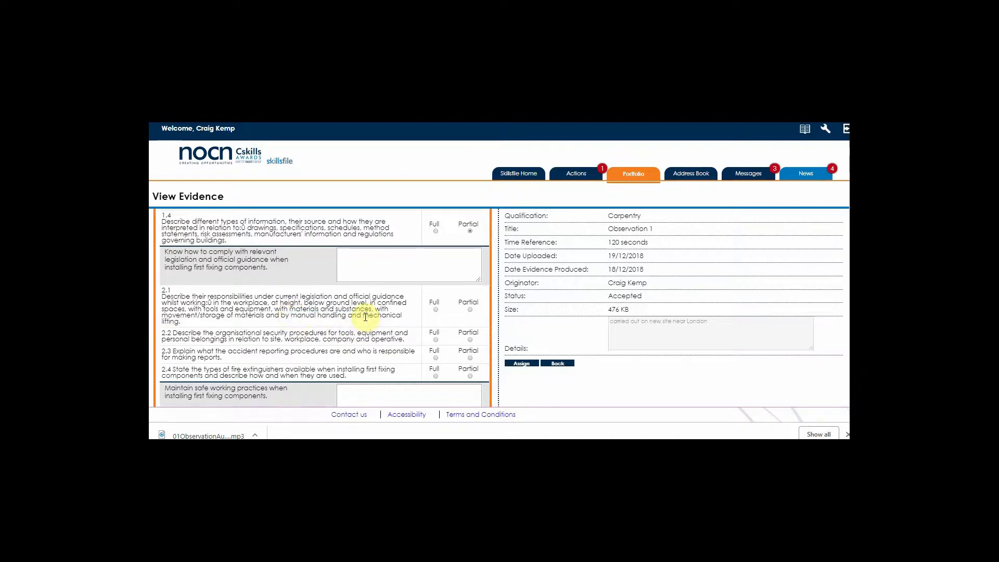
drag(366, 317, 176, 322)
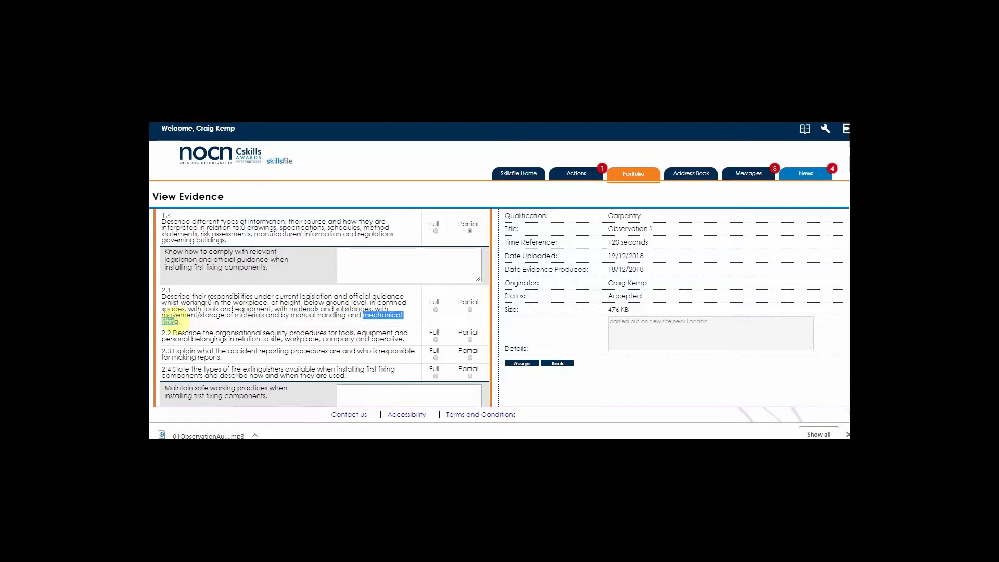
right_click(168, 319)
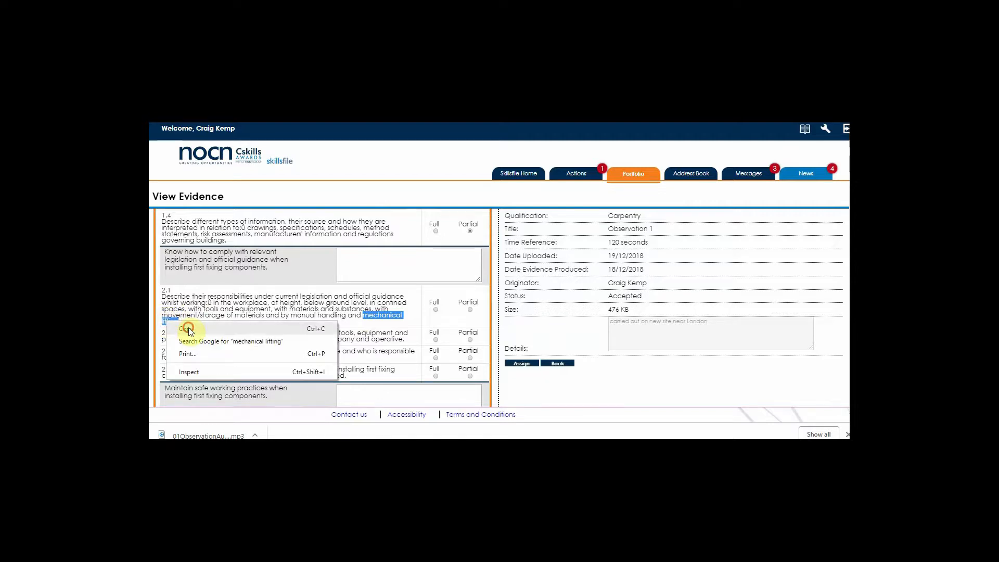
click(187, 328)
Rate criterion 2.1 Partial and 2.2 to 2.4 Full, with the outcome comment "2.1 need to cover mechanical lifting"
click(470, 309)
click(435, 339)
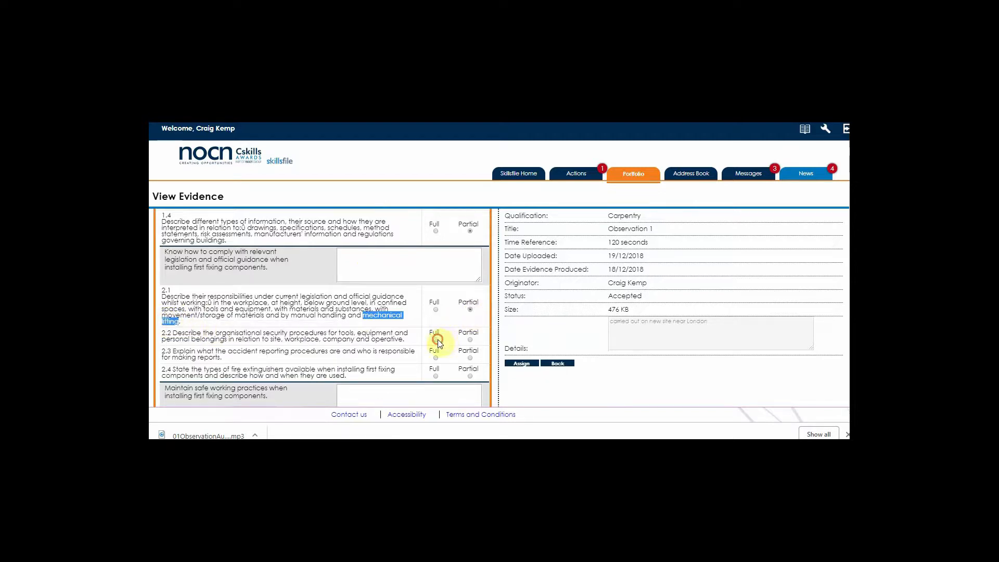
click(436, 357)
click(435, 375)
click(394, 253)
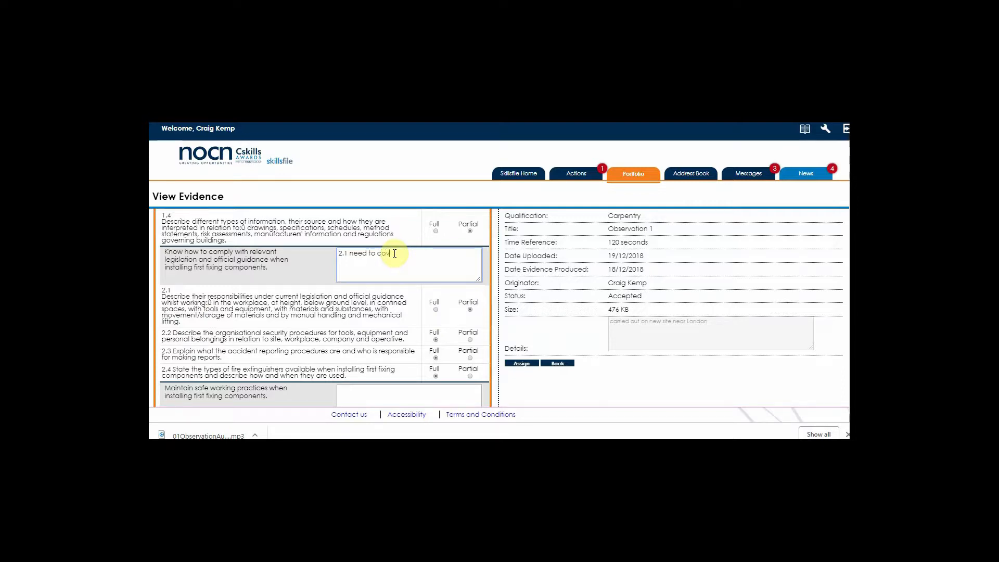
text(r mechanical fitting)
Rate criteria 3.1 to 3.4, under maintaining safe working practices, as Full
scroll(413, 319, down, 3)
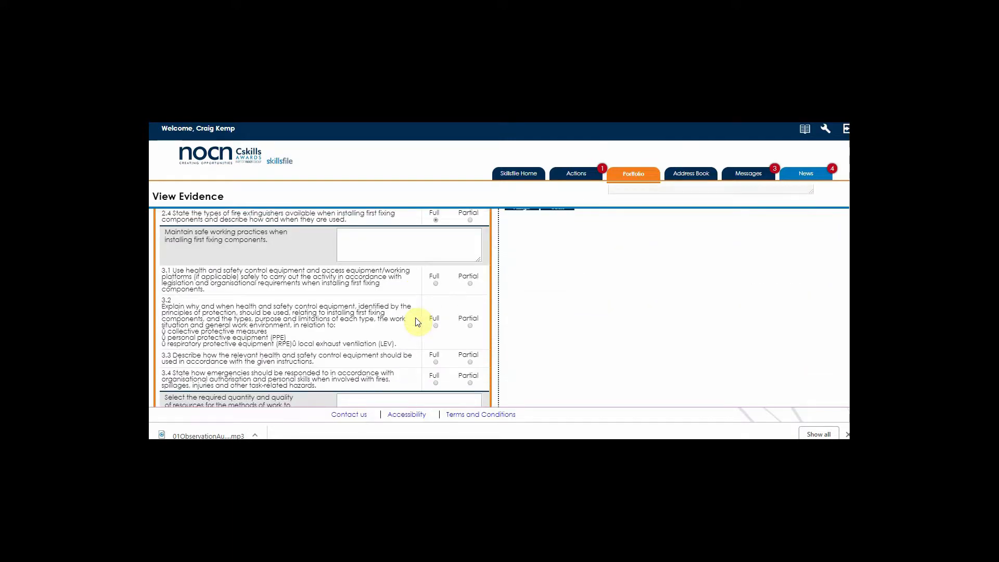
click(436, 285)
click(438, 282)
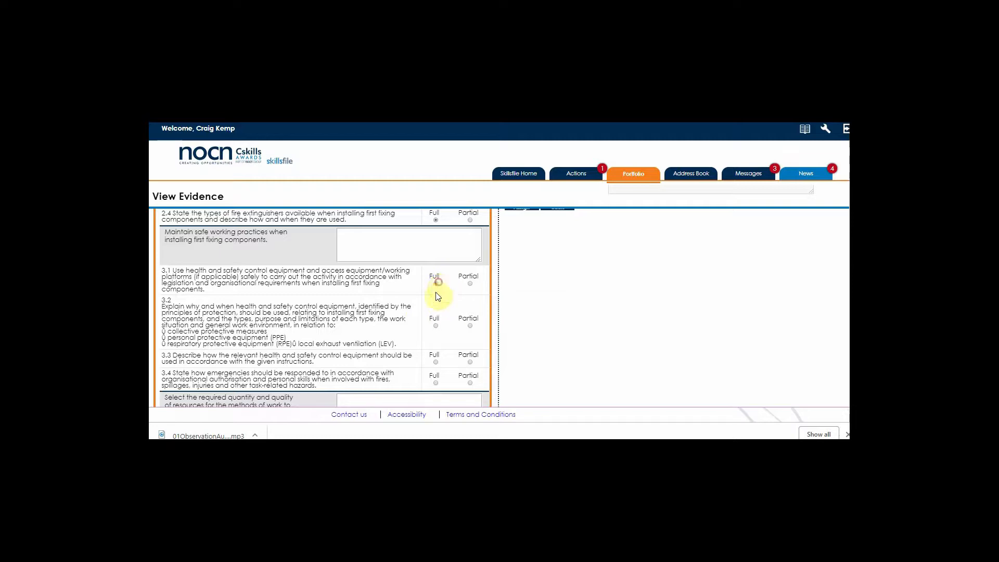
click(435, 362)
click(434, 383)
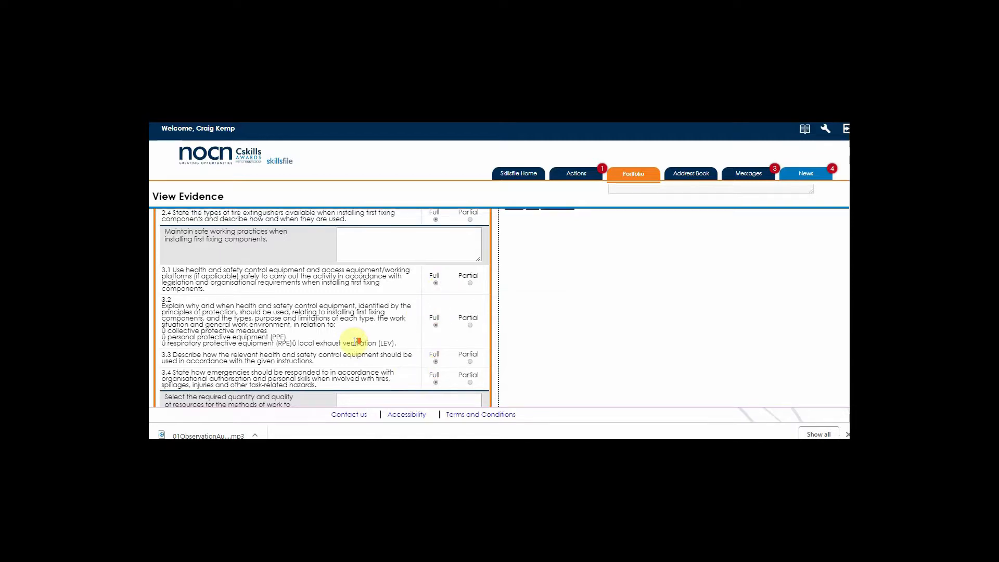
Assign the Observation 1 evidence to unit QCF09Av2 and confirm the assignment
scroll(355, 344, down, 15)
scroll(355, 345, down, 3)
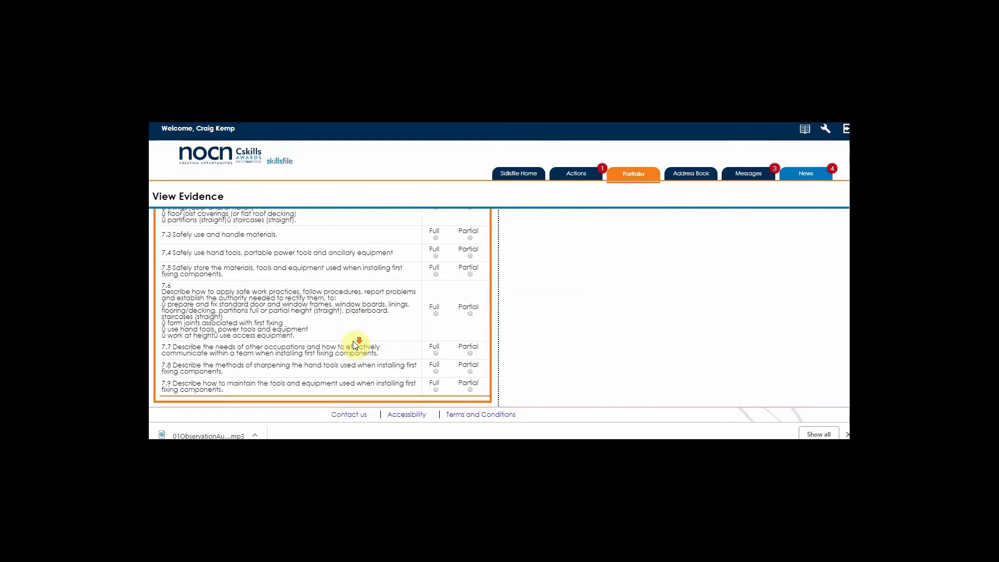
scroll(553, 337, up, 10)
scroll(552, 337, up, 10)
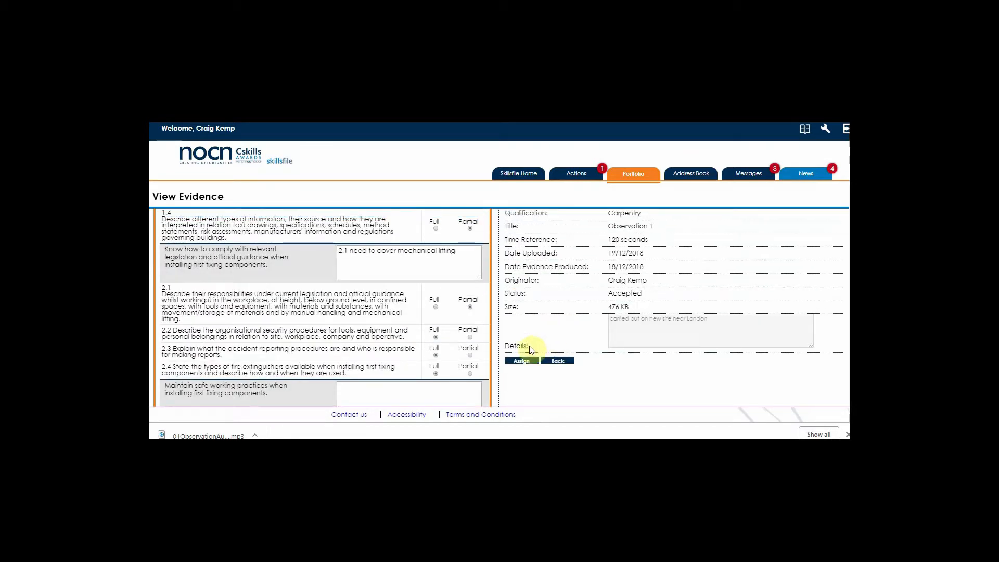
click(523, 363)
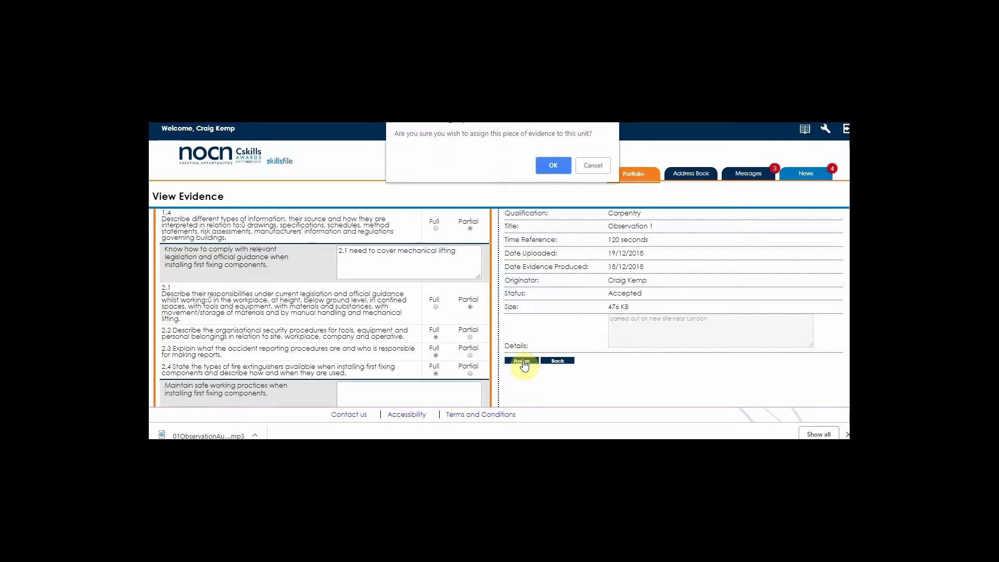
click(546, 168)
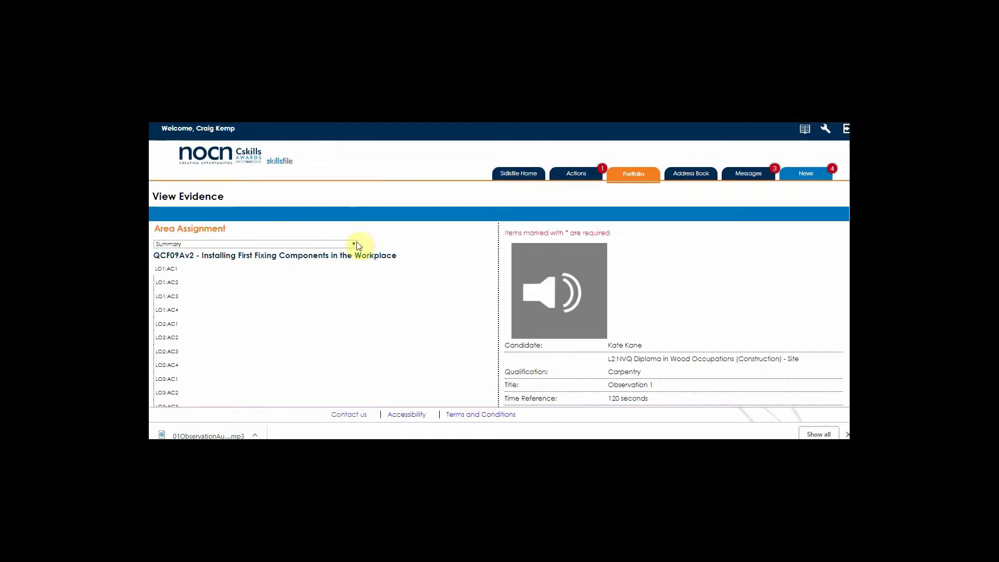
Select unit QCF10Av2 for area assignment and rate criteria 1.1 to 1.4 as Full
scroll(334, 293, down, 5)
scroll(335, 296, up, 5)
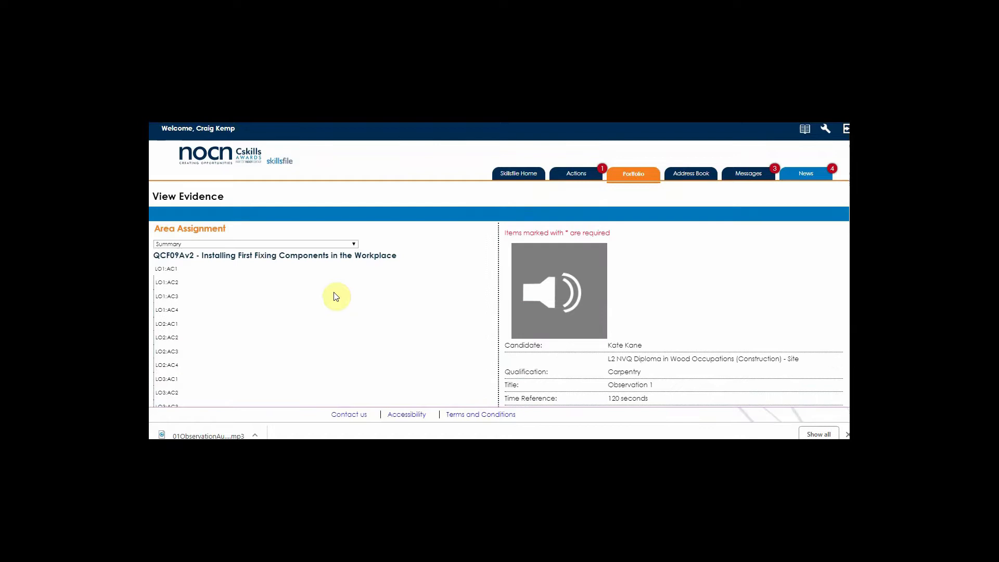
click(354, 245)
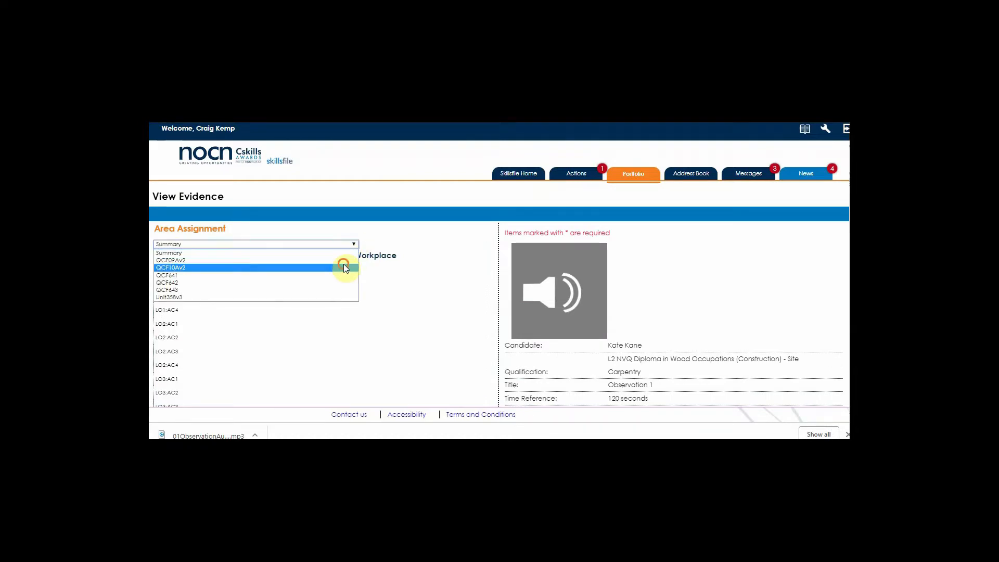
click(343, 265)
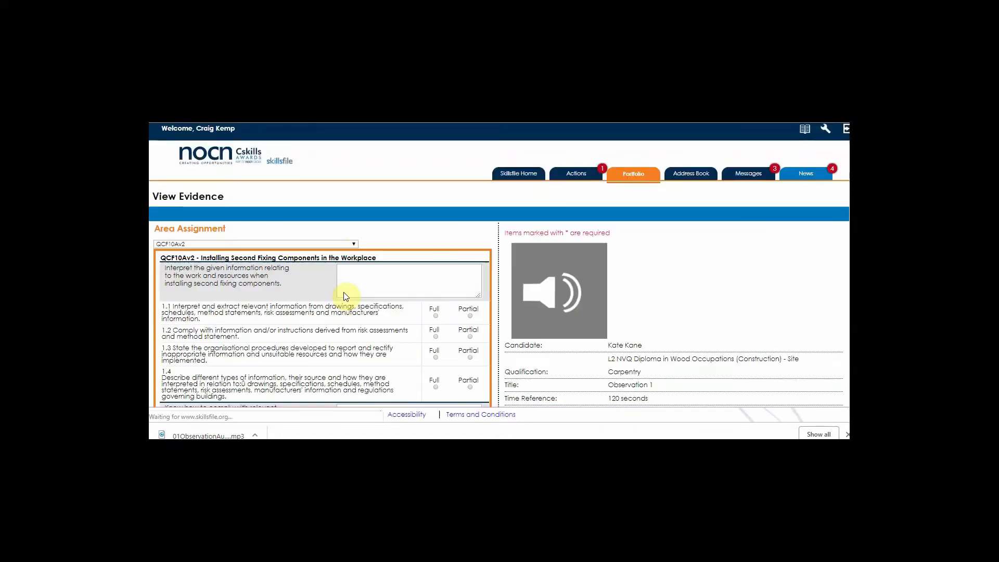
click(436, 316)
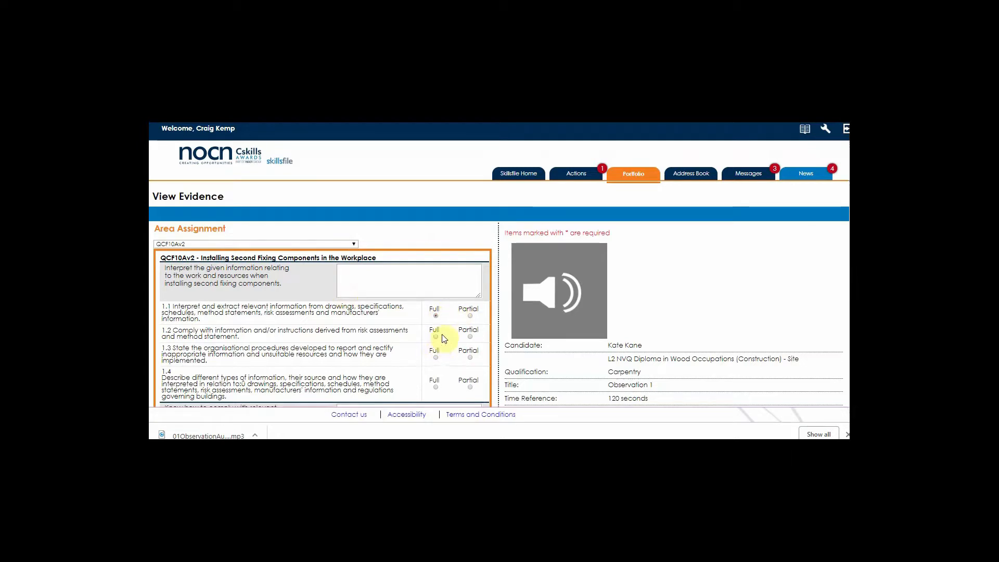
click(437, 356)
click(437, 386)
Assign the Observation 1 evidence to unit QCF10Av2 with criteria groups 2 and 3 left unrated, and confirm the assignment
scroll(477, 295, down, 8)
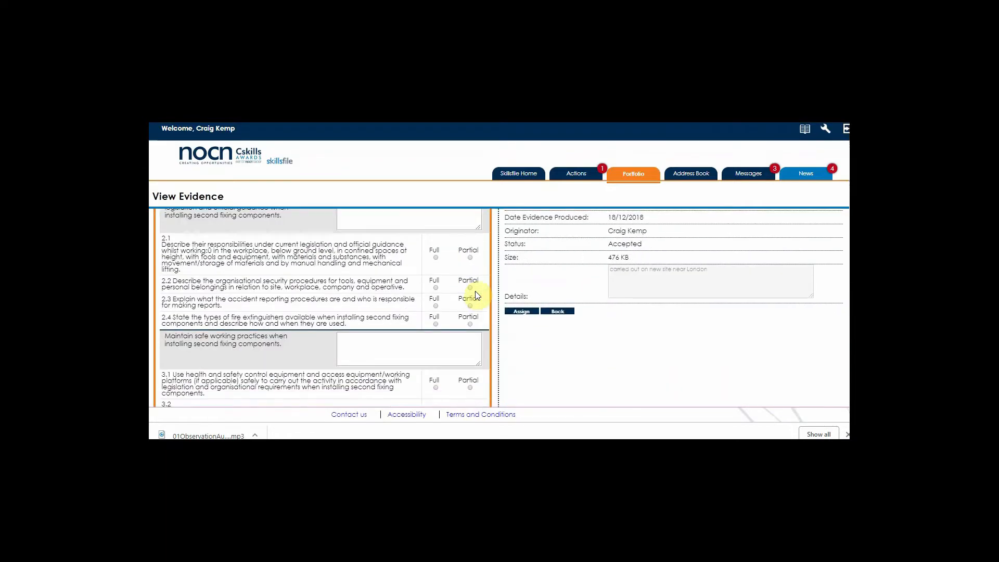
scroll(478, 294, down, 2)
scroll(478, 295, up, 3)
scroll(271, 310, down, 3)
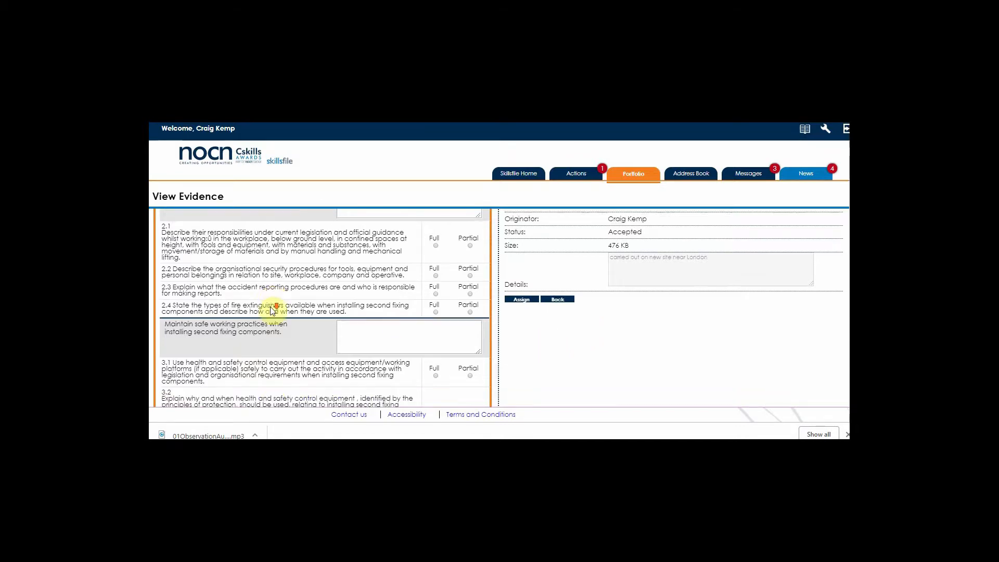
scroll(270, 311, up, 1)
scroll(271, 307, down, 3)
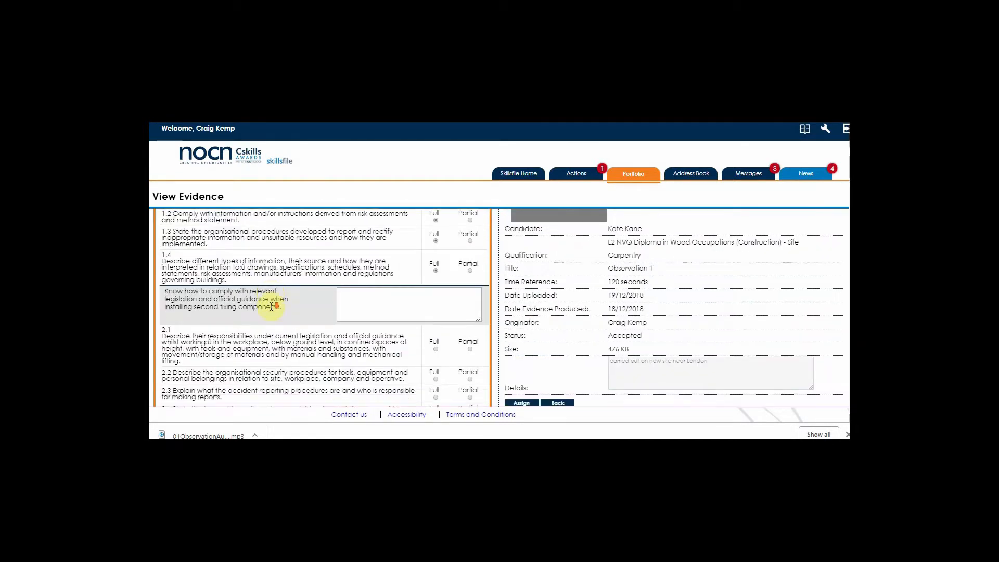
scroll(619, 335, up, 1)
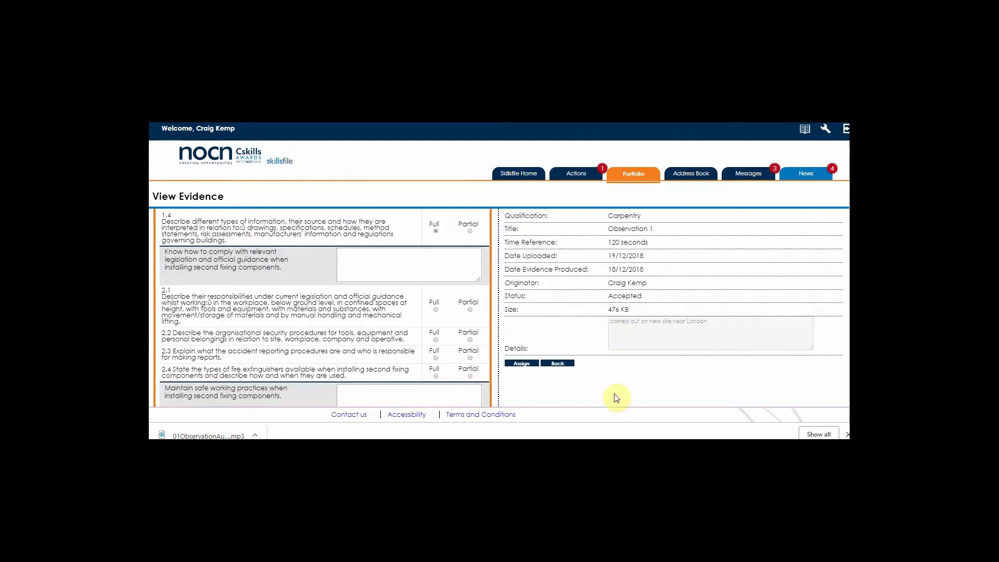
click(524, 368)
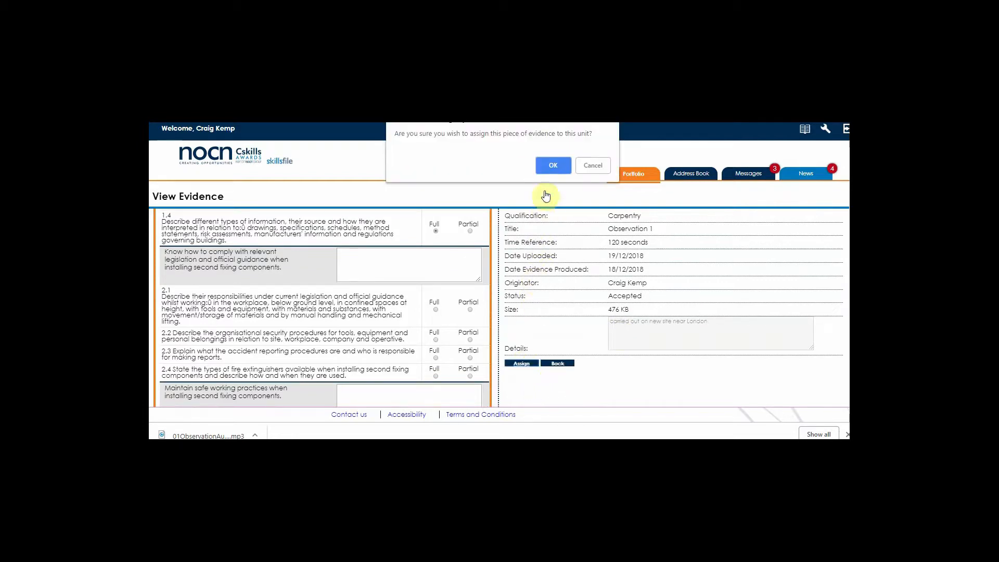
click(546, 165)
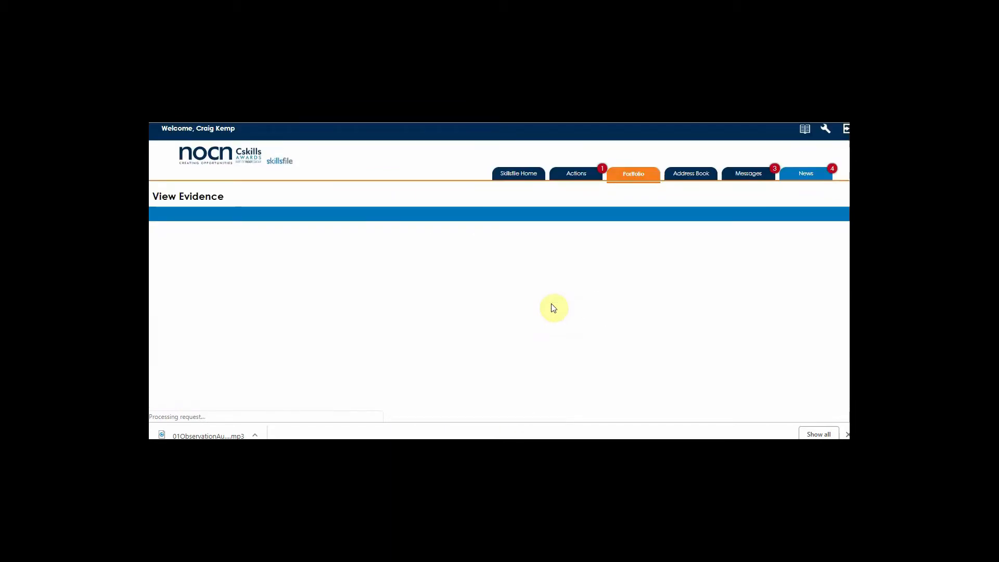
Enter the assessment decision "the evidence meets the requirements of the units as claimed." and save the evidence as assessed
scroll(550, 304, down, 10)
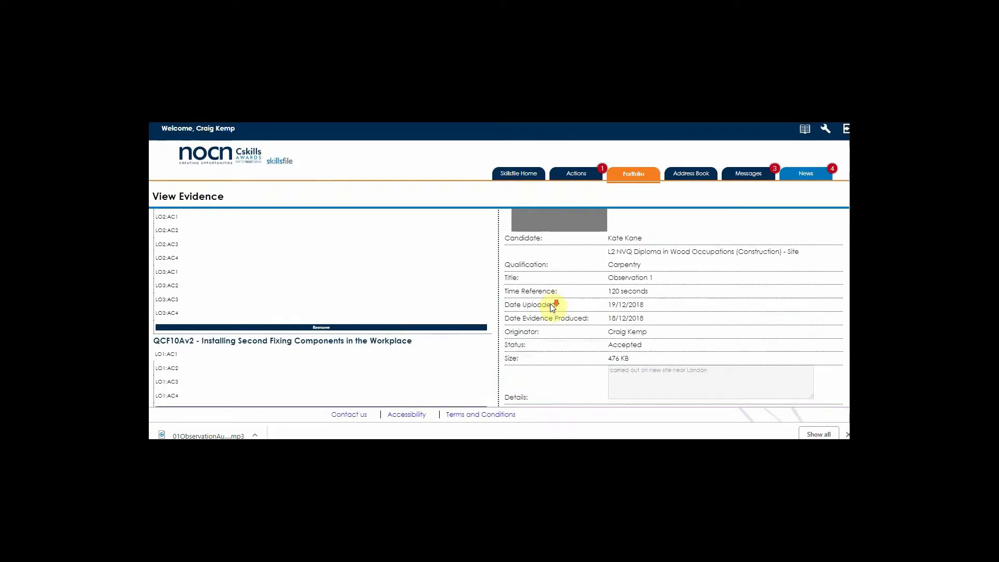
click(621, 272)
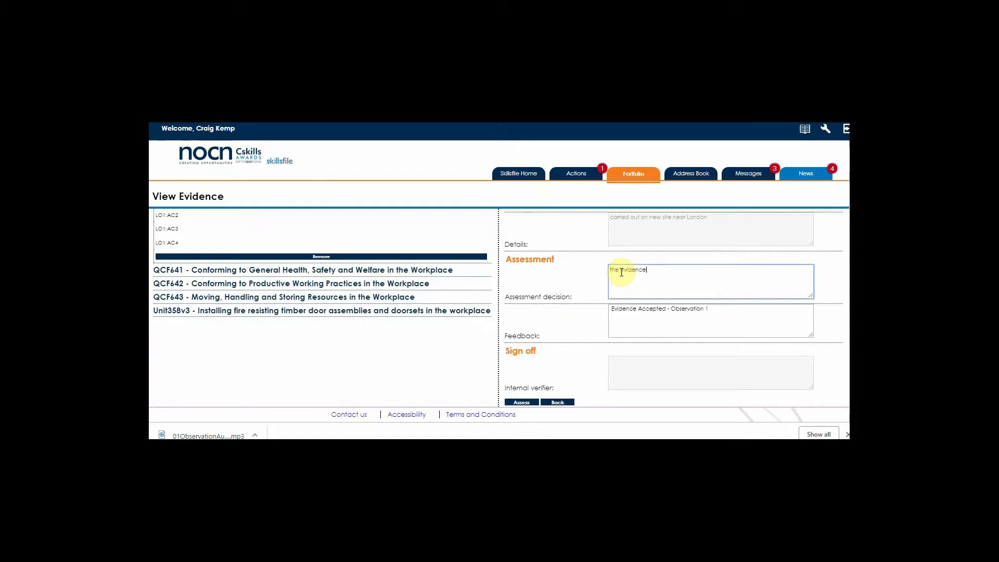
text(the evidence meets the requirements of)
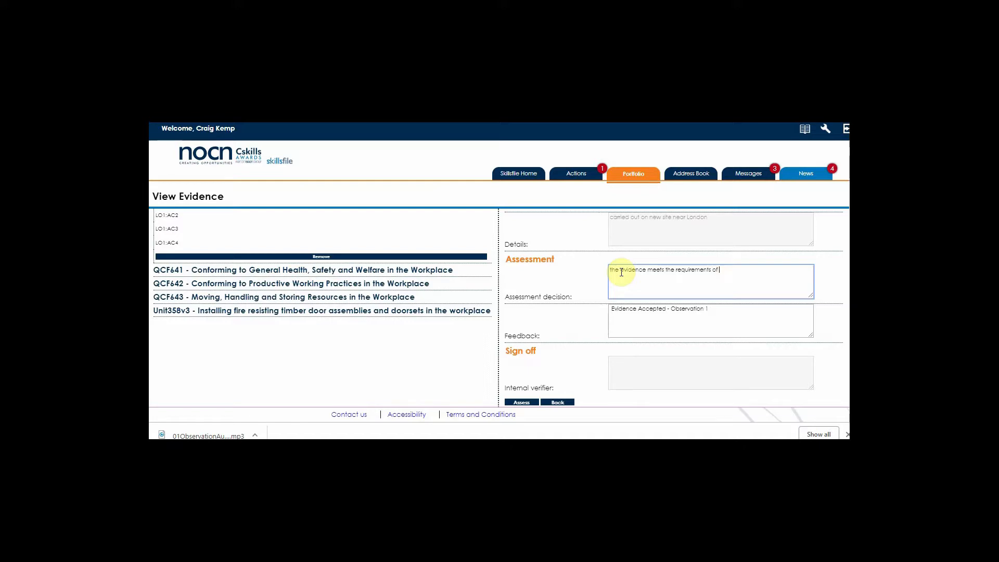
text( the units as claimed.)
scroll(557, 373, down, 1)
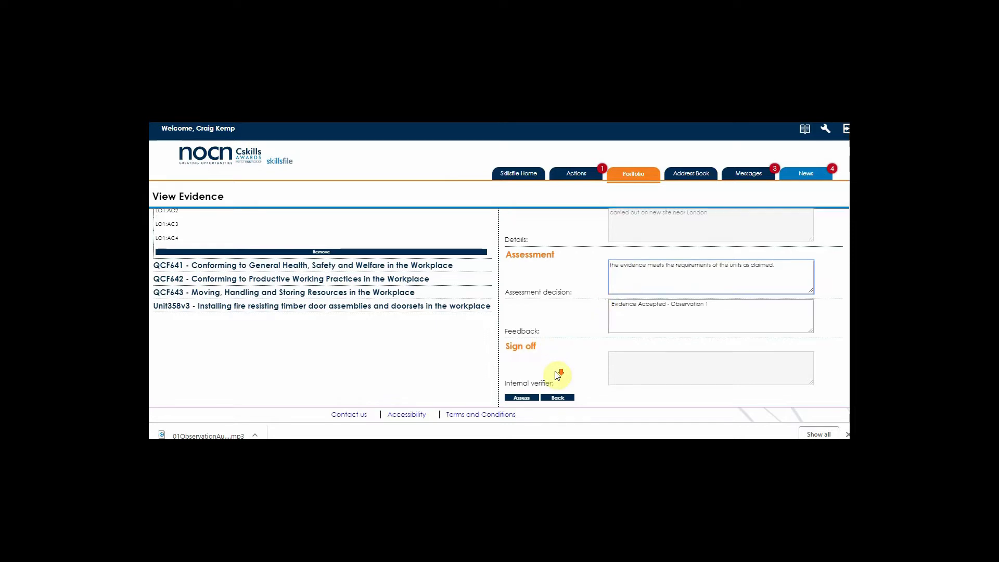
click(521, 399)
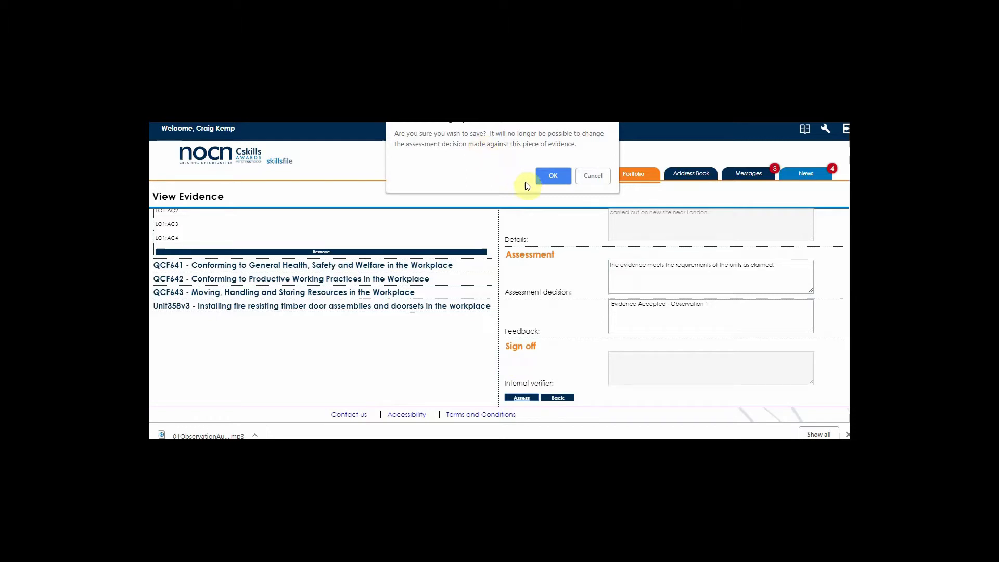
click(552, 175)
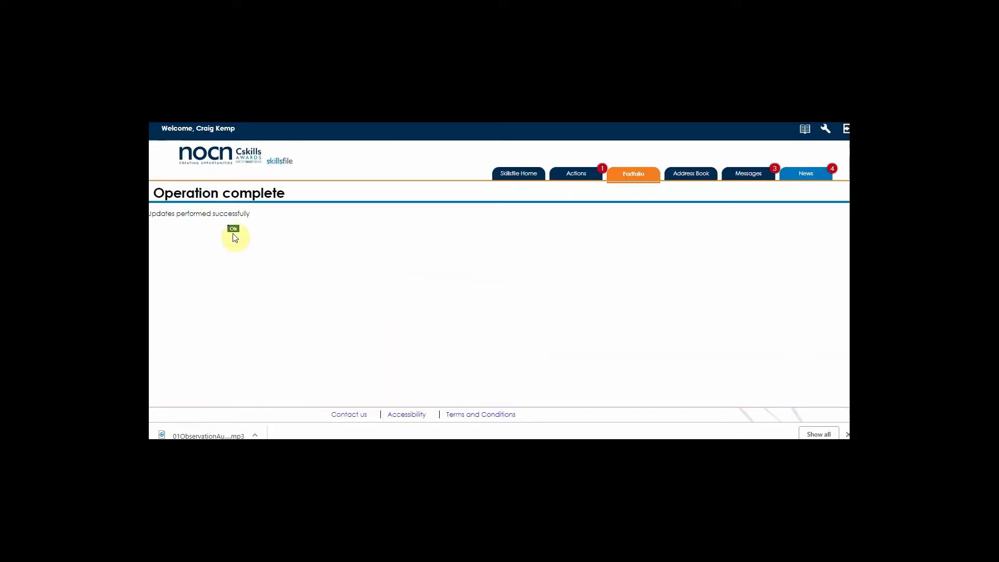
click(234, 230)
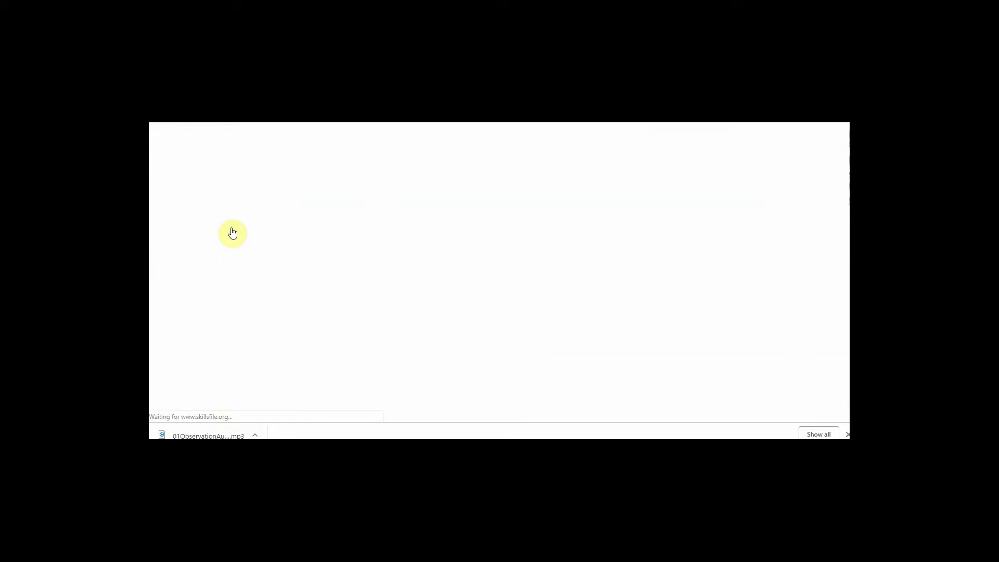
Clone the assessed Observation 1 evidence under the title "Copy of Observation 1"
scroll(439, 262, down, 1)
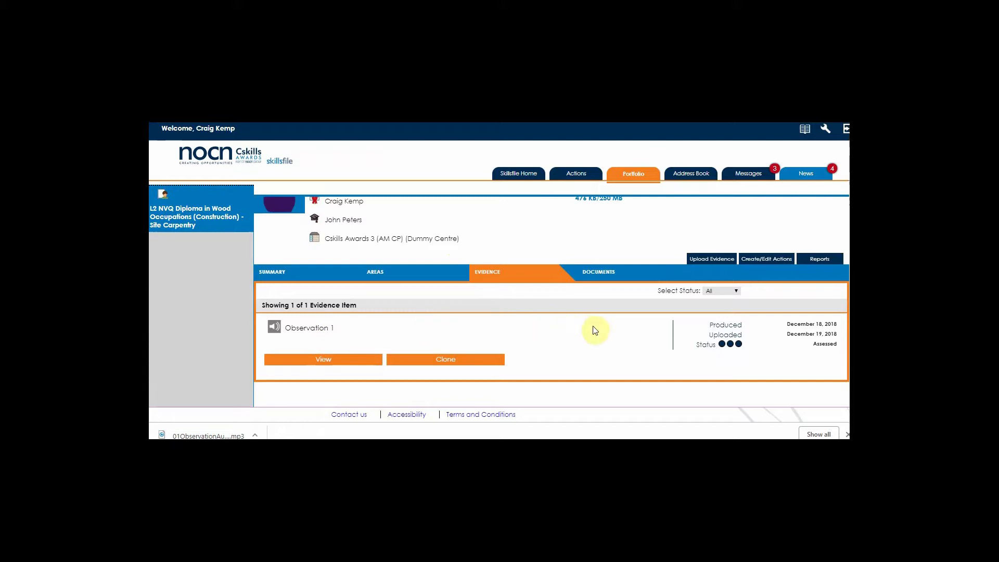
scroll(594, 330, up, 1)
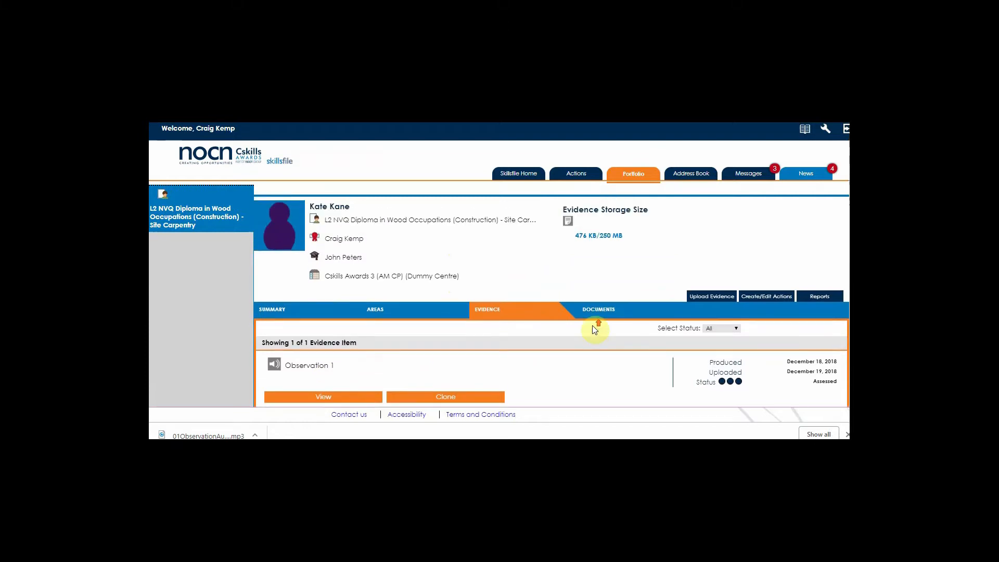
scroll(594, 330, down, 1)
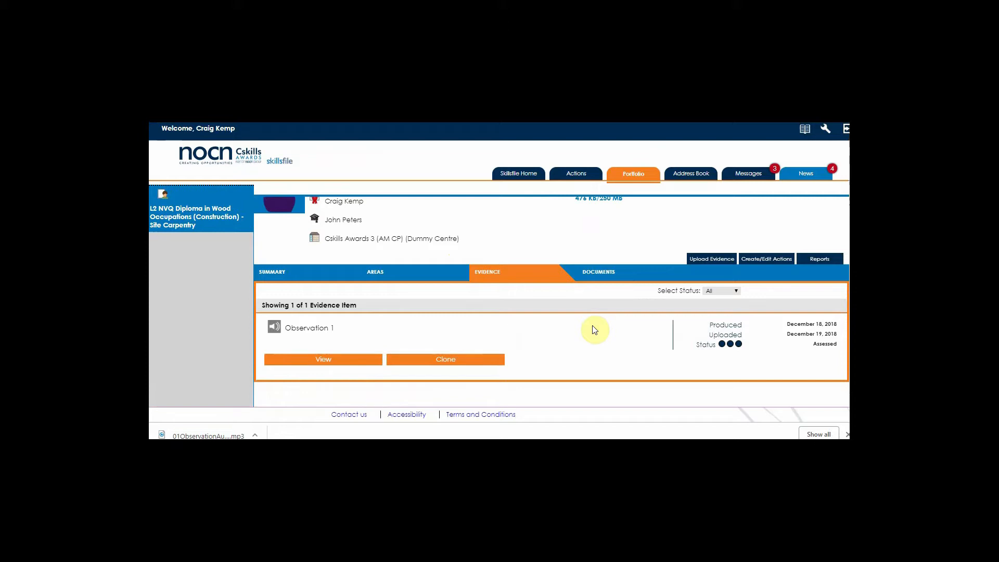
click(444, 360)
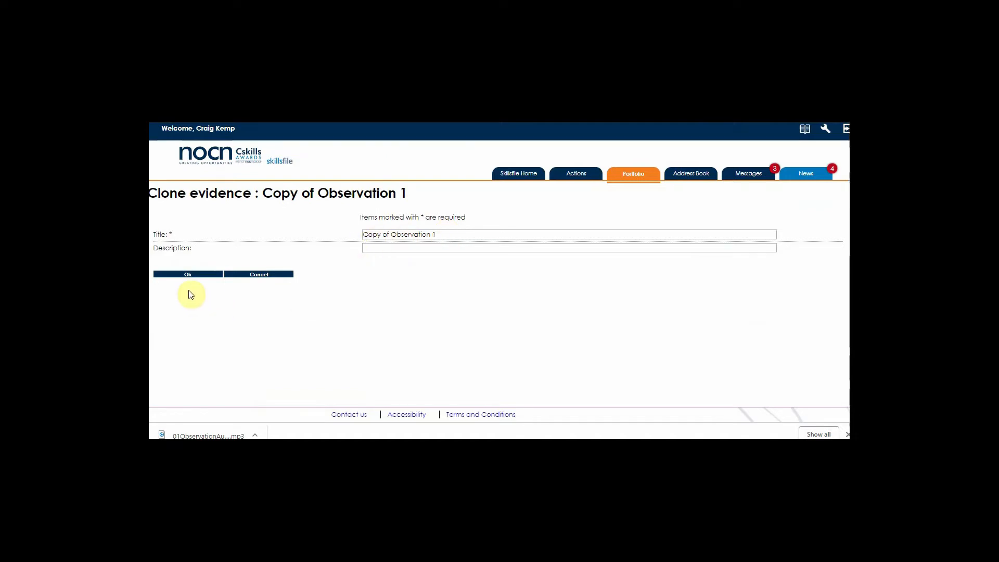
click(393, 234)
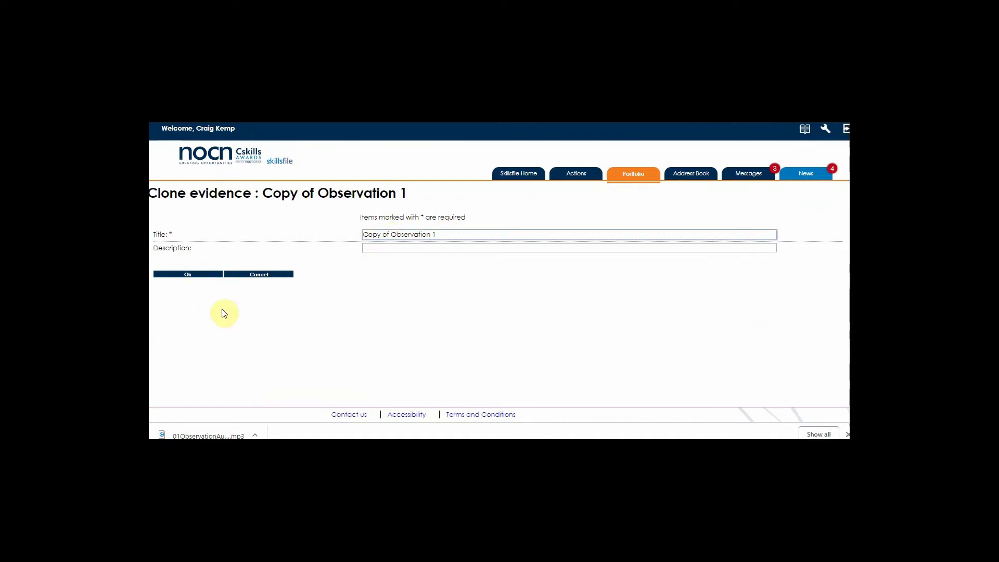
click(186, 274)
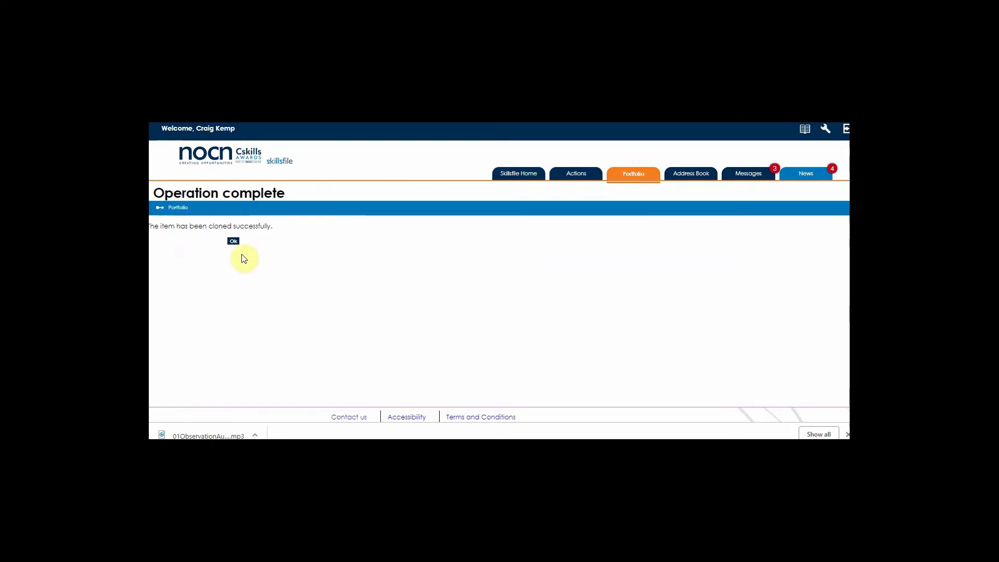
click(235, 243)
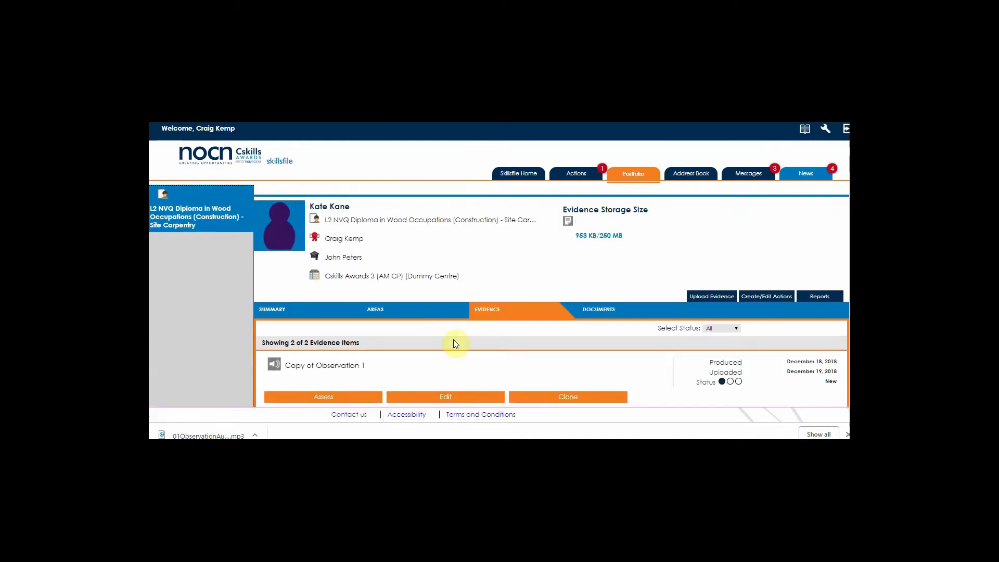
Edit the cloned evidence, change its title to "Observation 2" and save it
scroll(455, 345, down, 2)
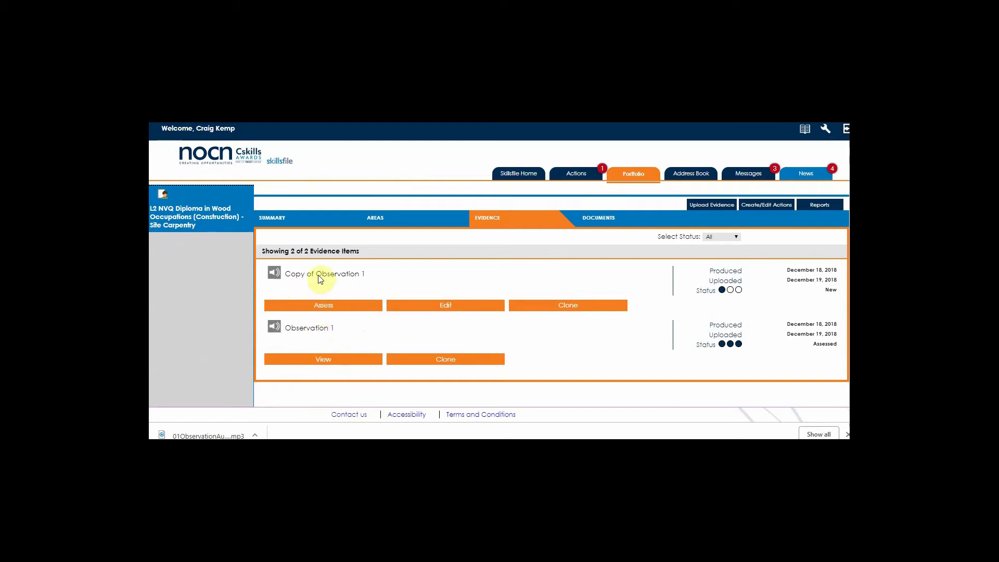
click(446, 308)
scroll(602, 341, down, 2)
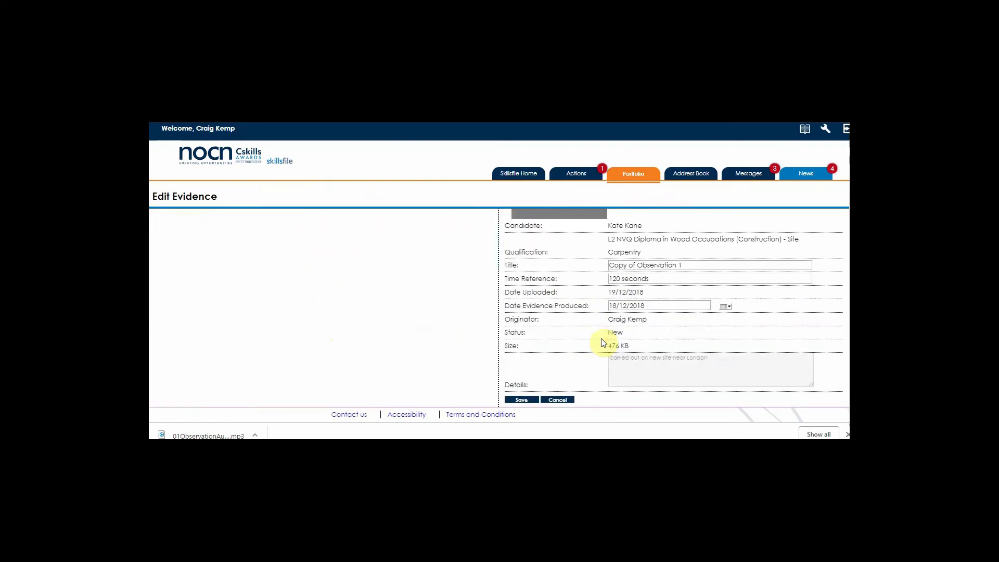
double_click(679, 266)
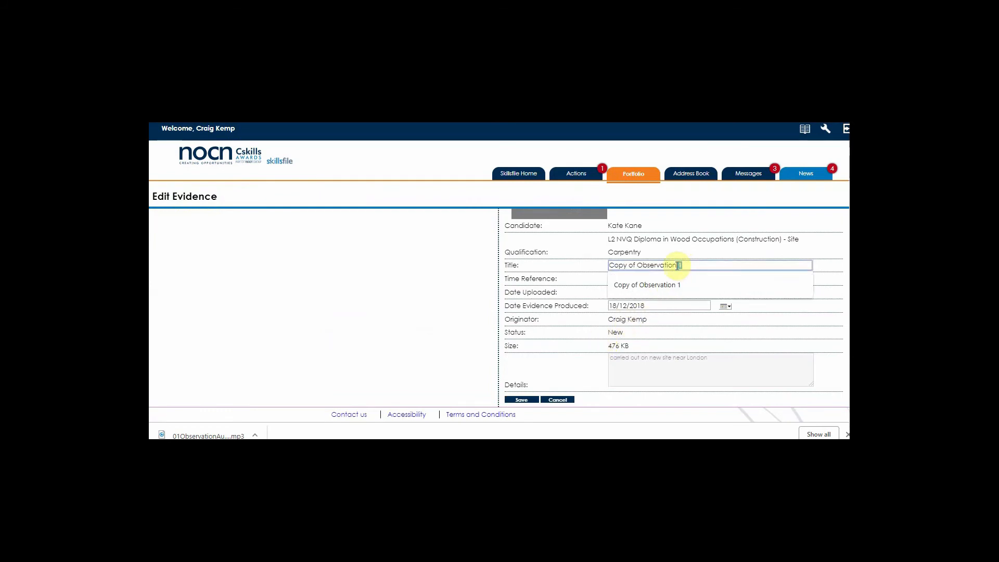
click(686, 266)
key(BackSpace)
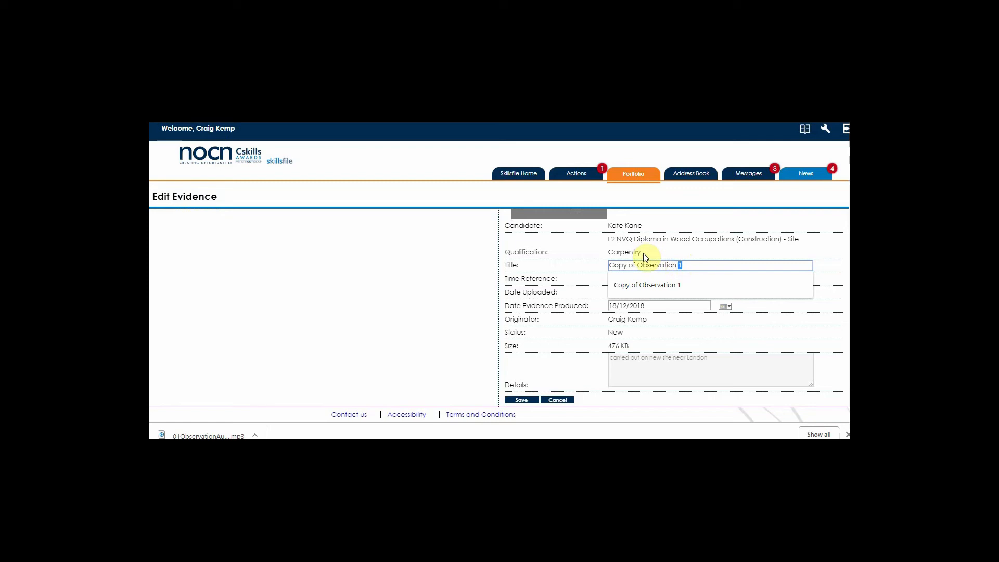
text(2)
drag(638, 266, 589, 268)
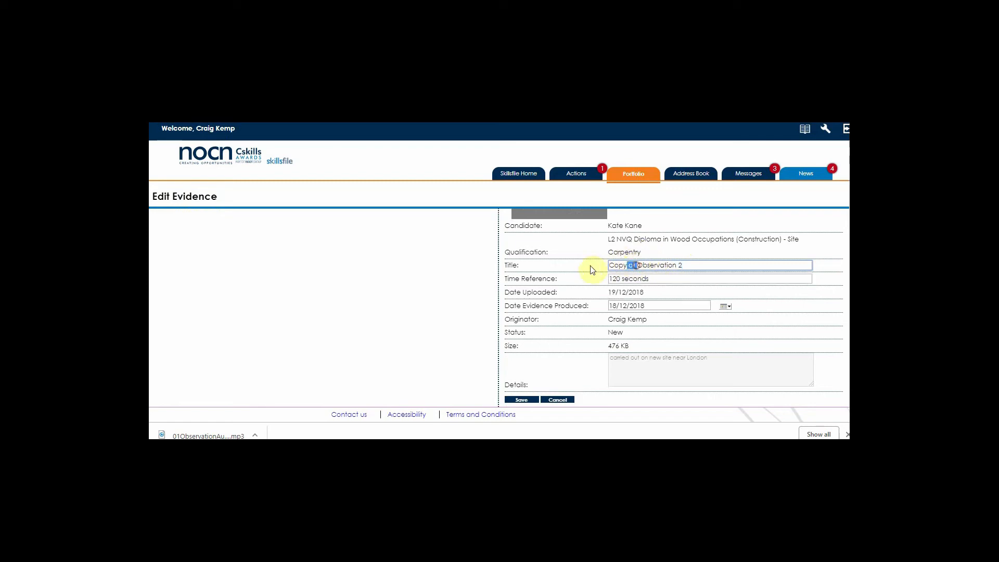
key(BackSpace)
click(521, 399)
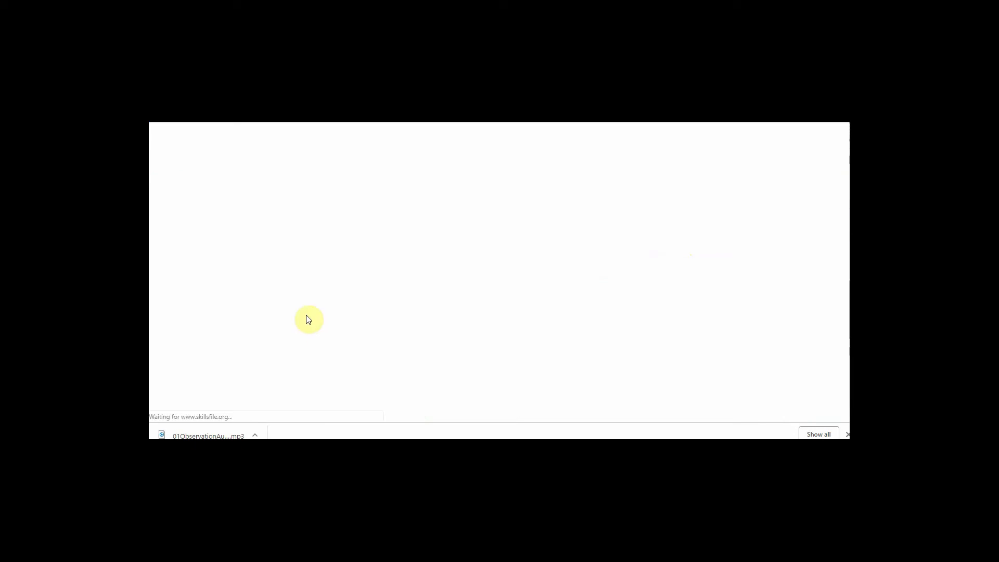